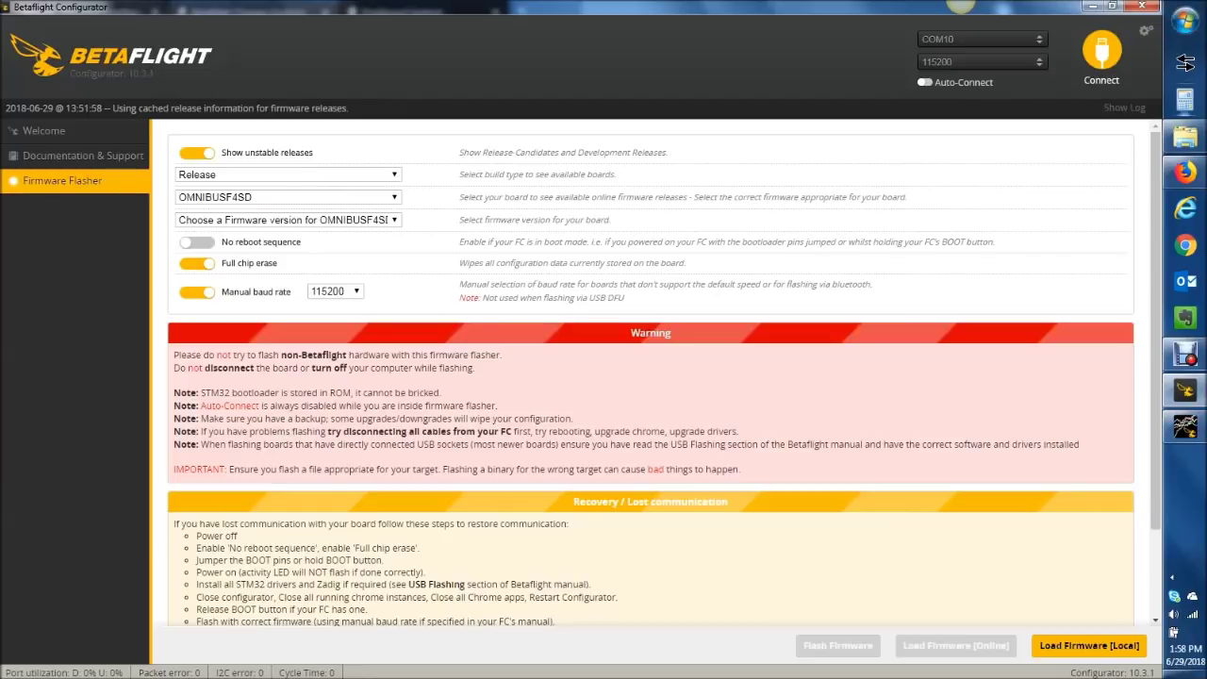
Step: Review the Jenkins build changes and the GitHub releases page in the browser
{"action": "left_click", "coordinate": [1184, 171]}
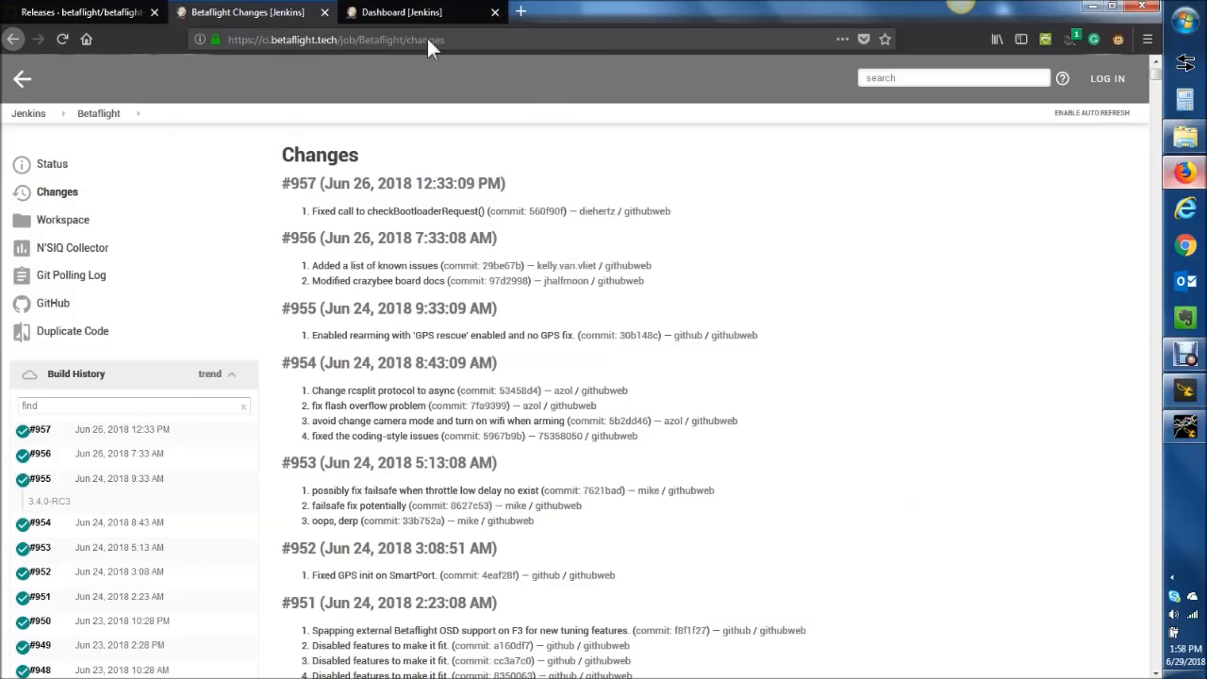
{"action": "left_click", "coordinate": [81, 12]}
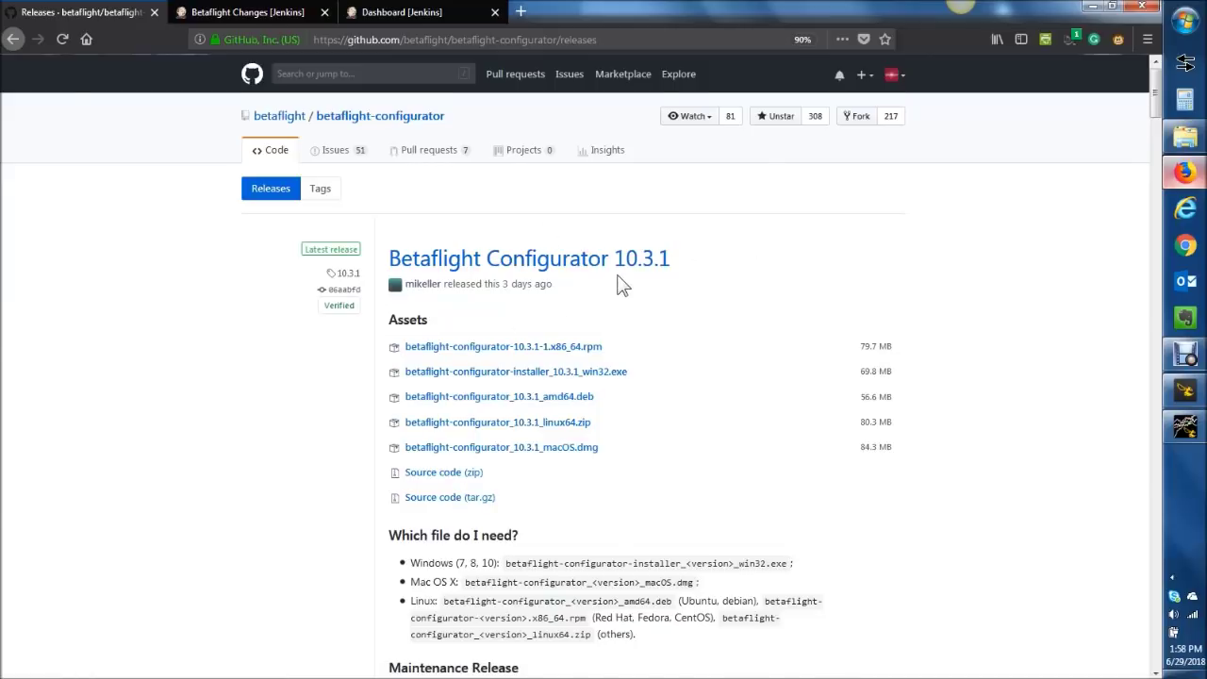
{"action": "scroll", "coordinate": [621, 285], "scroll_direction": "down", "scroll_amount": 5}
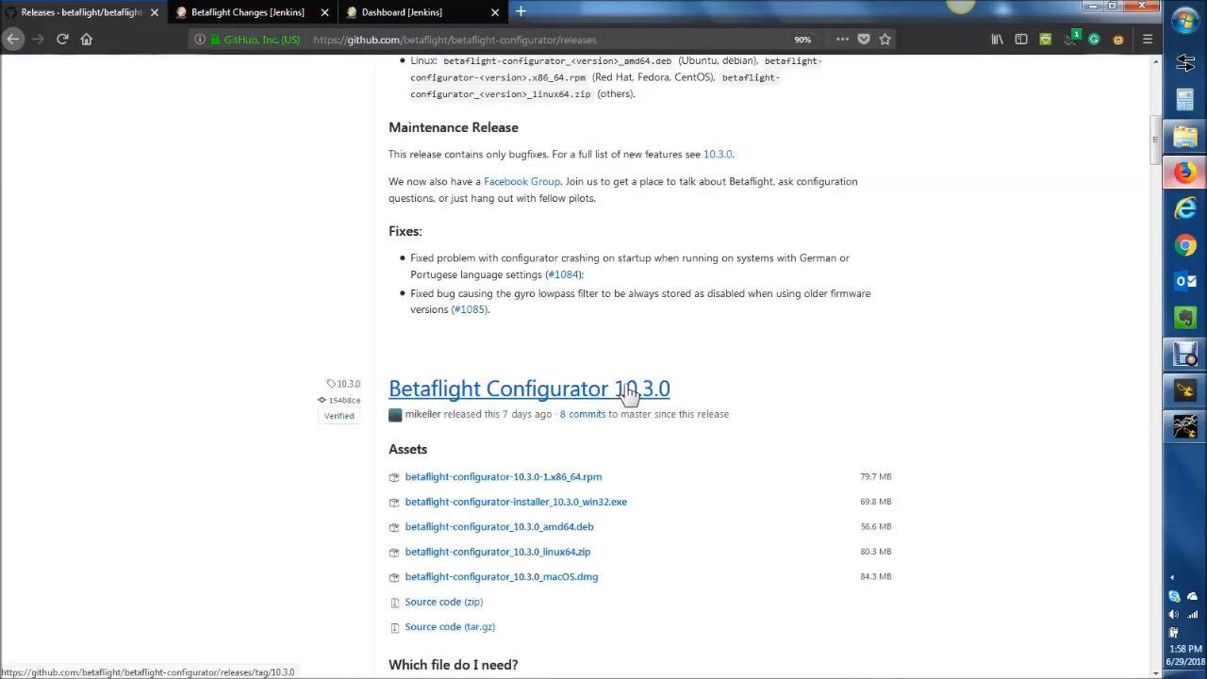
{"action": "scroll", "coordinate": [604, 377], "scroll_direction": "up", "scroll_amount": 5}
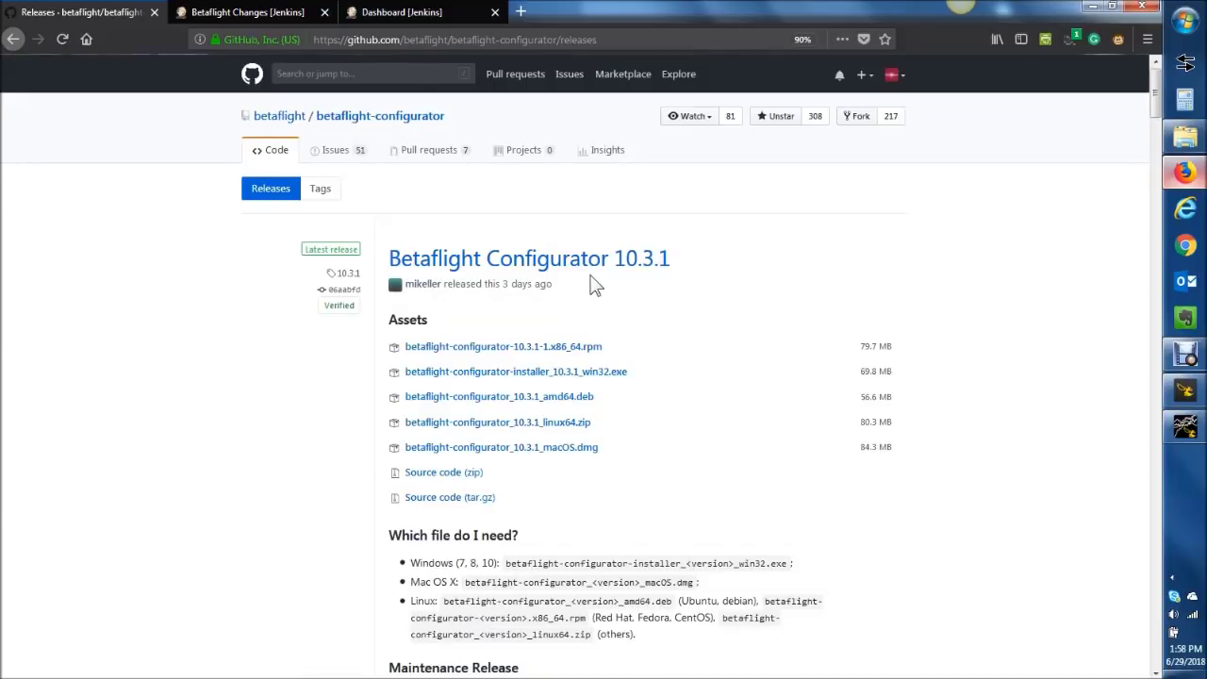
{"action": "scroll", "coordinate": [606, 337], "scroll_direction": "down", "scroll_amount": 5}
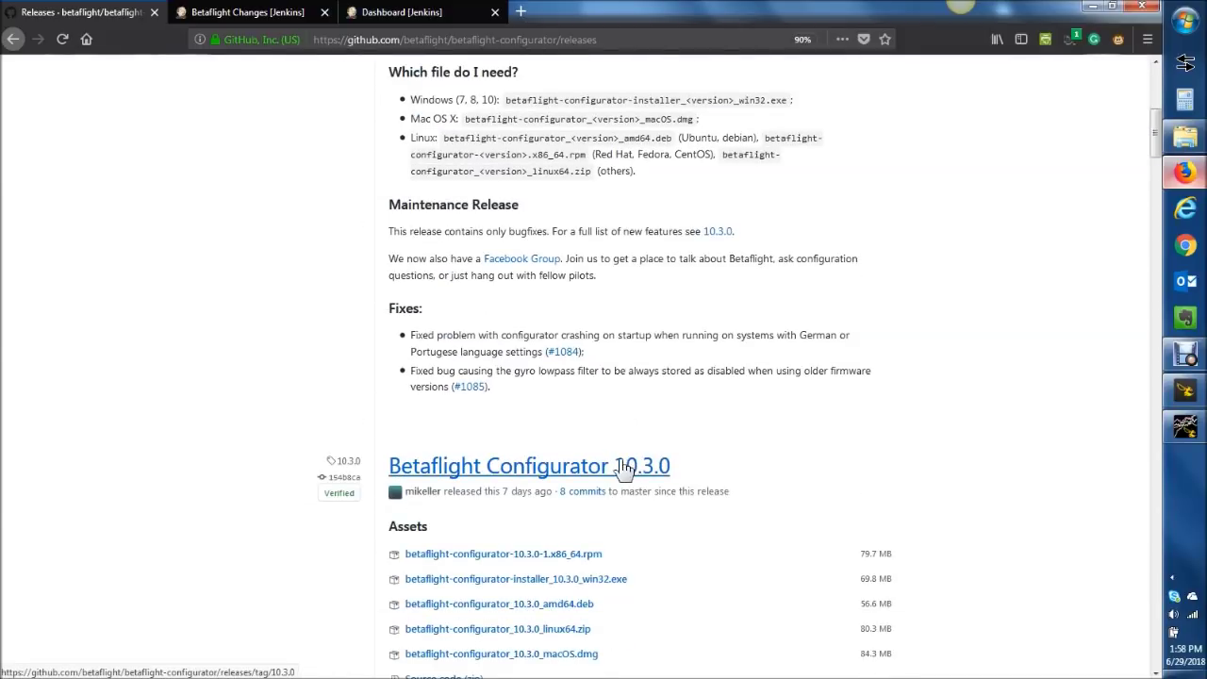
{"action": "scroll", "coordinate": [604, 453], "scroll_direction": "up", "scroll_amount": 5}
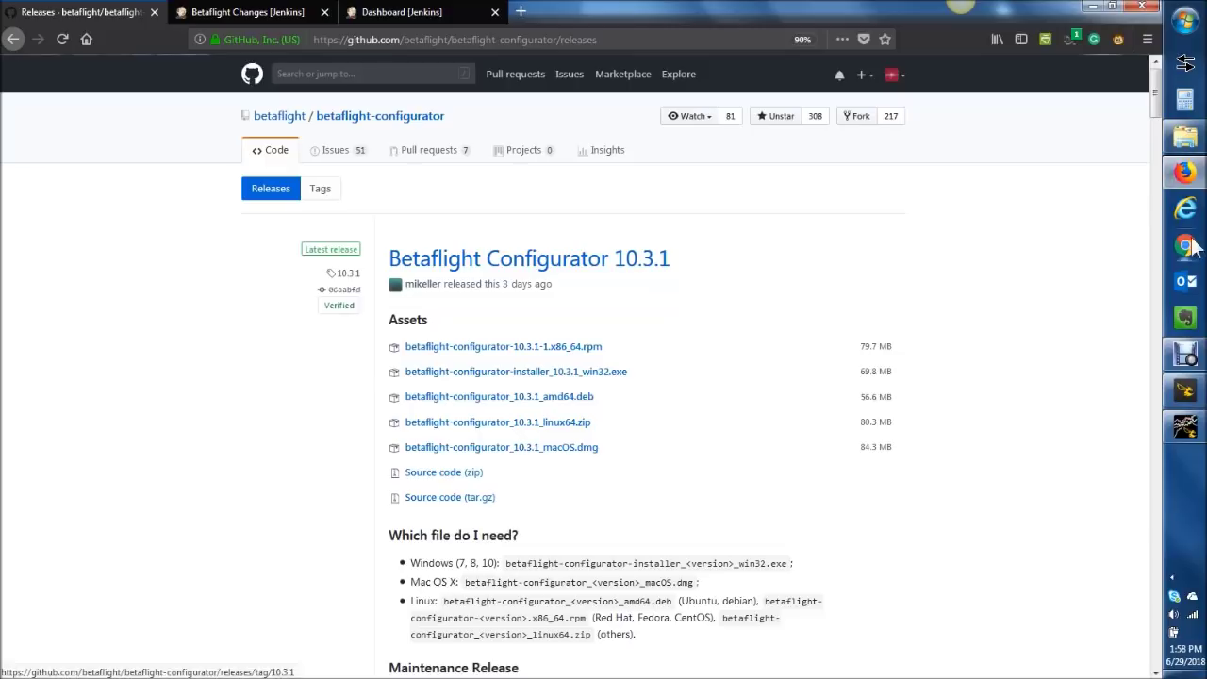
{"action": "left_click", "coordinate": [1185, 389]}
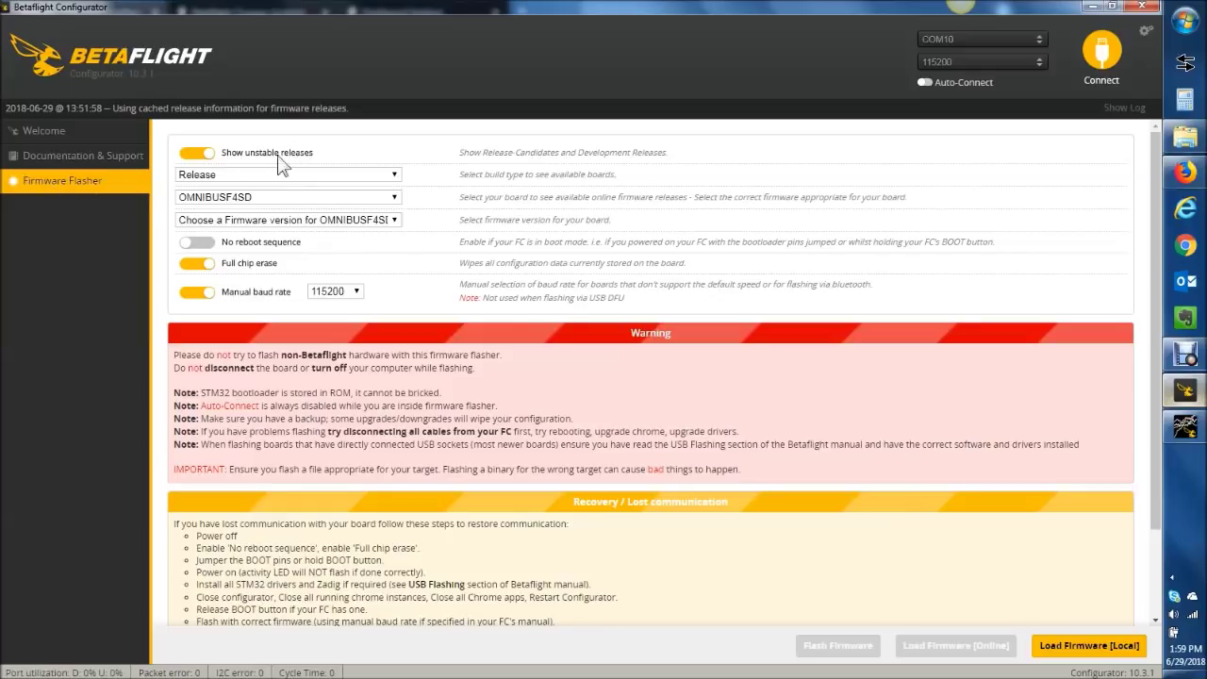
Step: Set the build type to Development and select firmware 3.4.0 #957 for OMNIBUSF4SD
{"action": "left_click", "coordinate": [327, 220]}
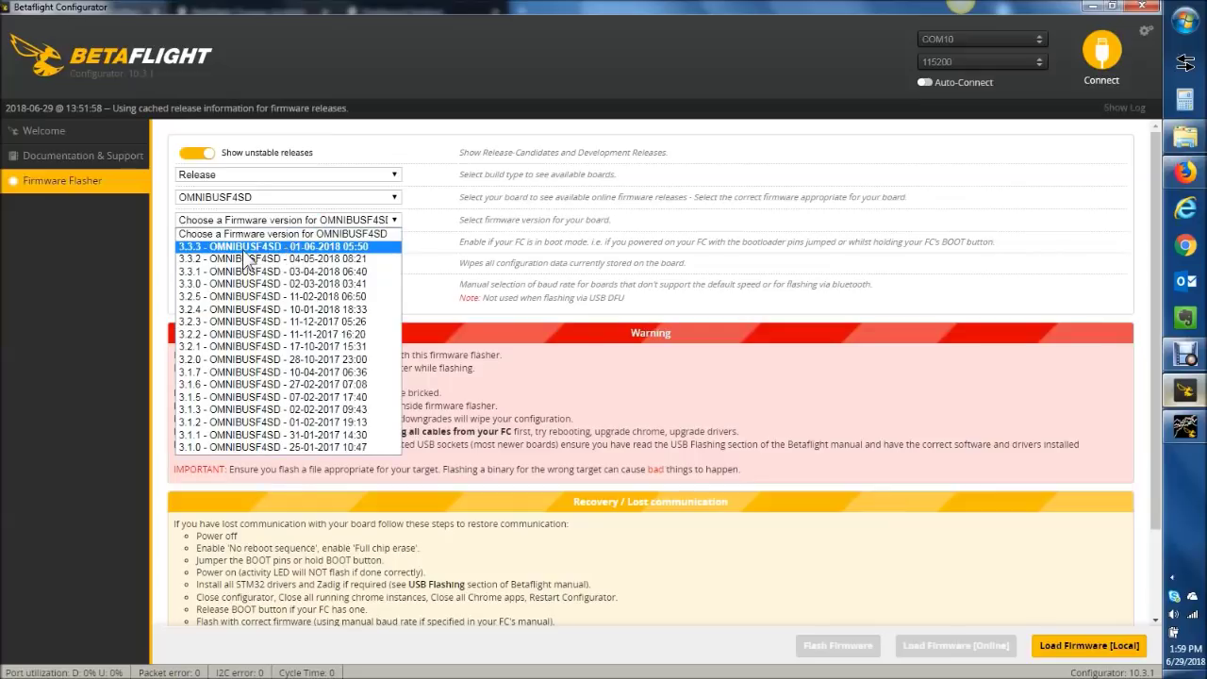
{"action": "left_click", "coordinate": [469, 228]}
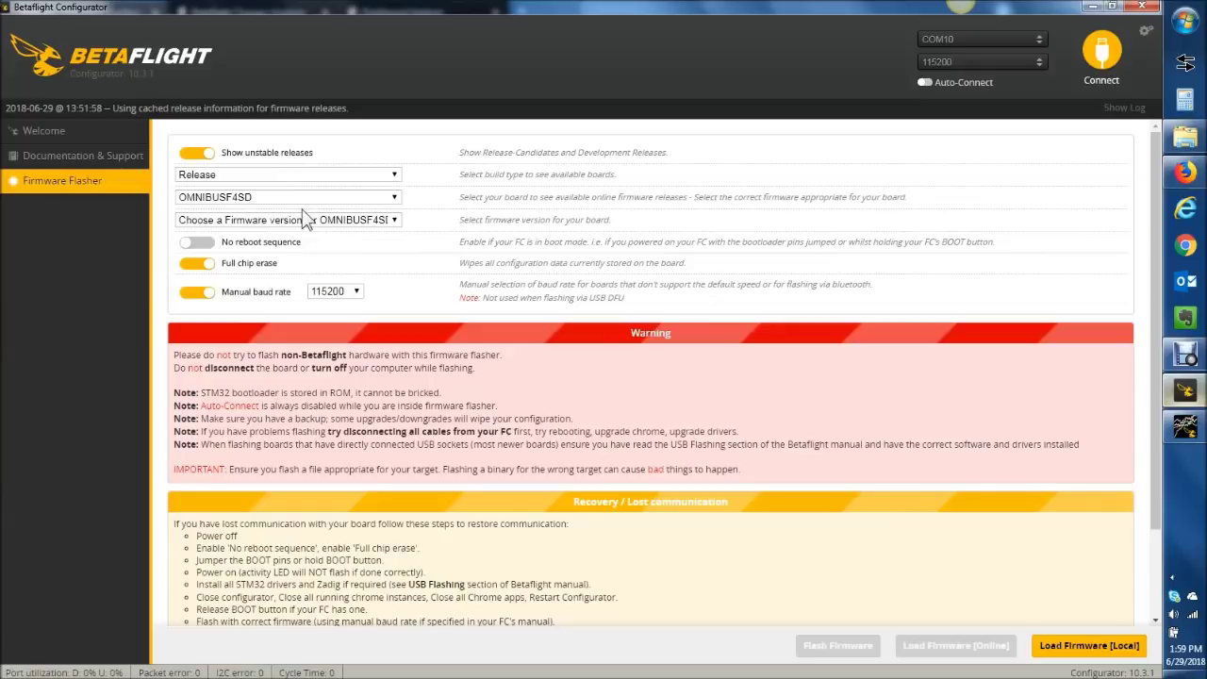
{"action": "left_click", "coordinate": [293, 176]}
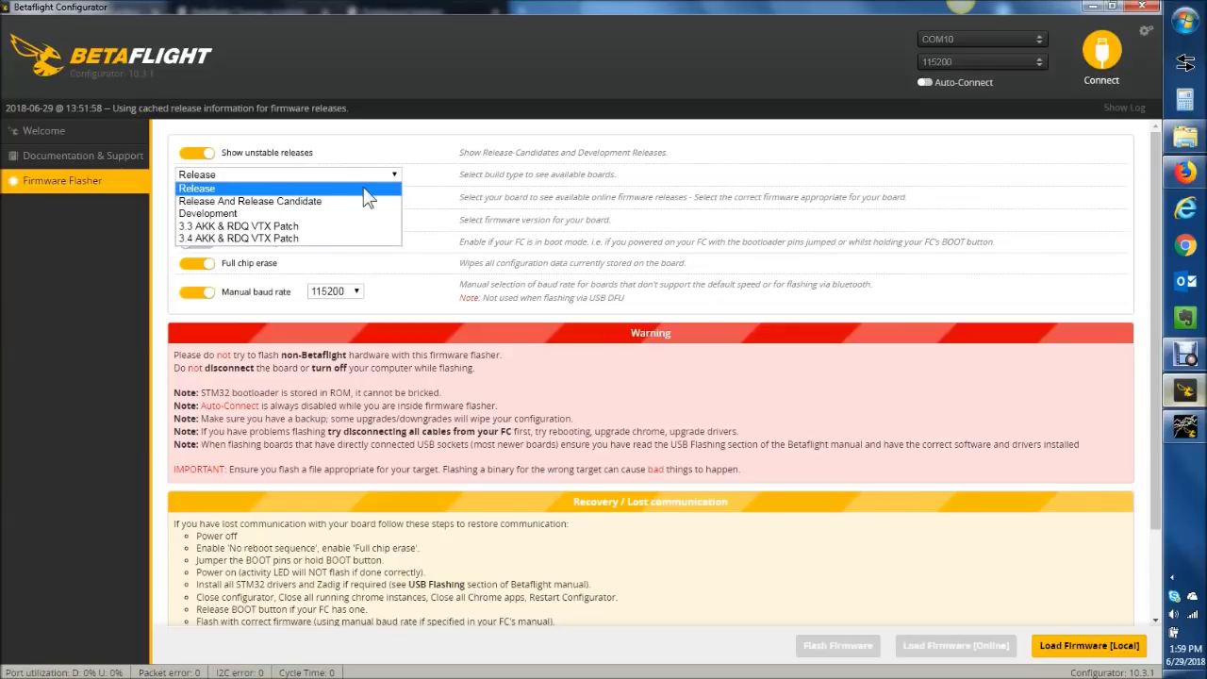
{"action": "left_click", "coordinate": [288, 202]}
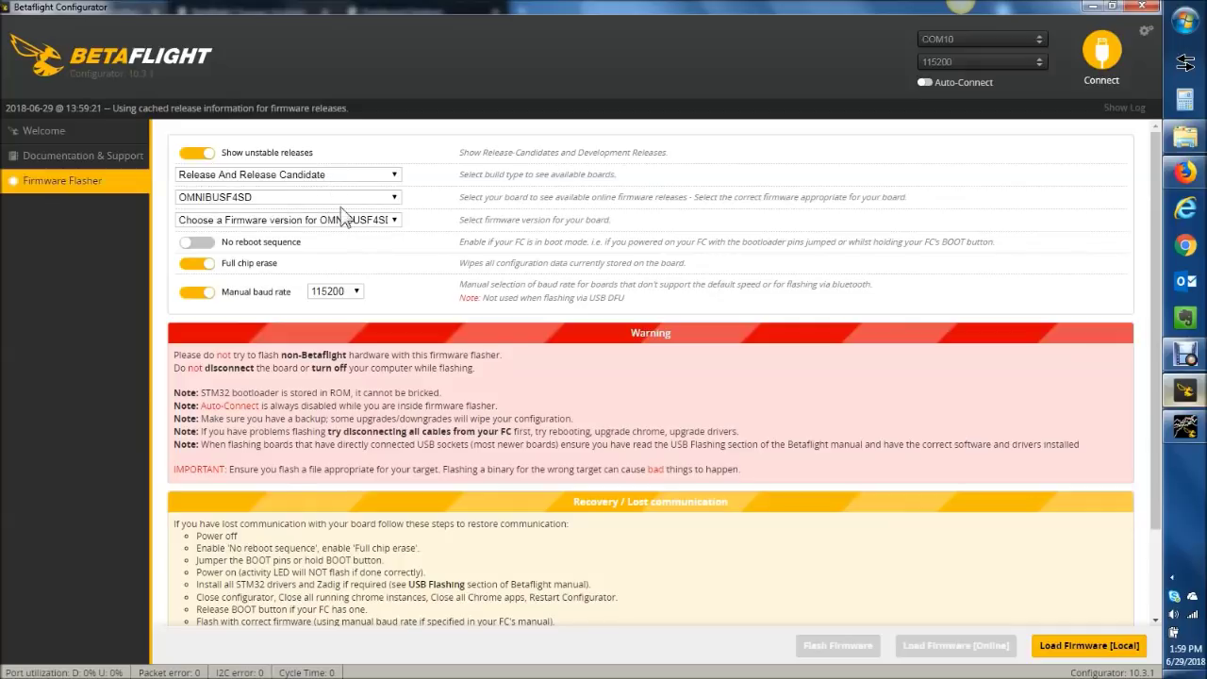
{"action": "left_click", "coordinate": [346, 218]}
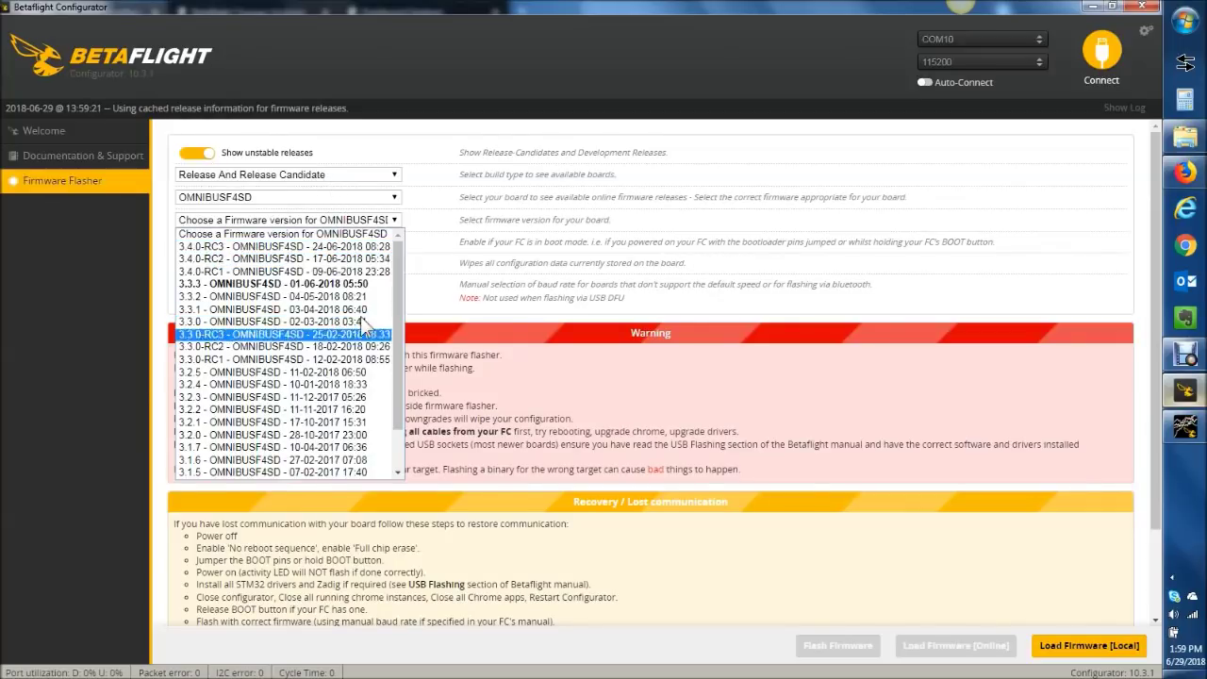
{"action": "left_click", "coordinate": [349, 218]}
{"action": "left_click", "coordinate": [346, 174]}
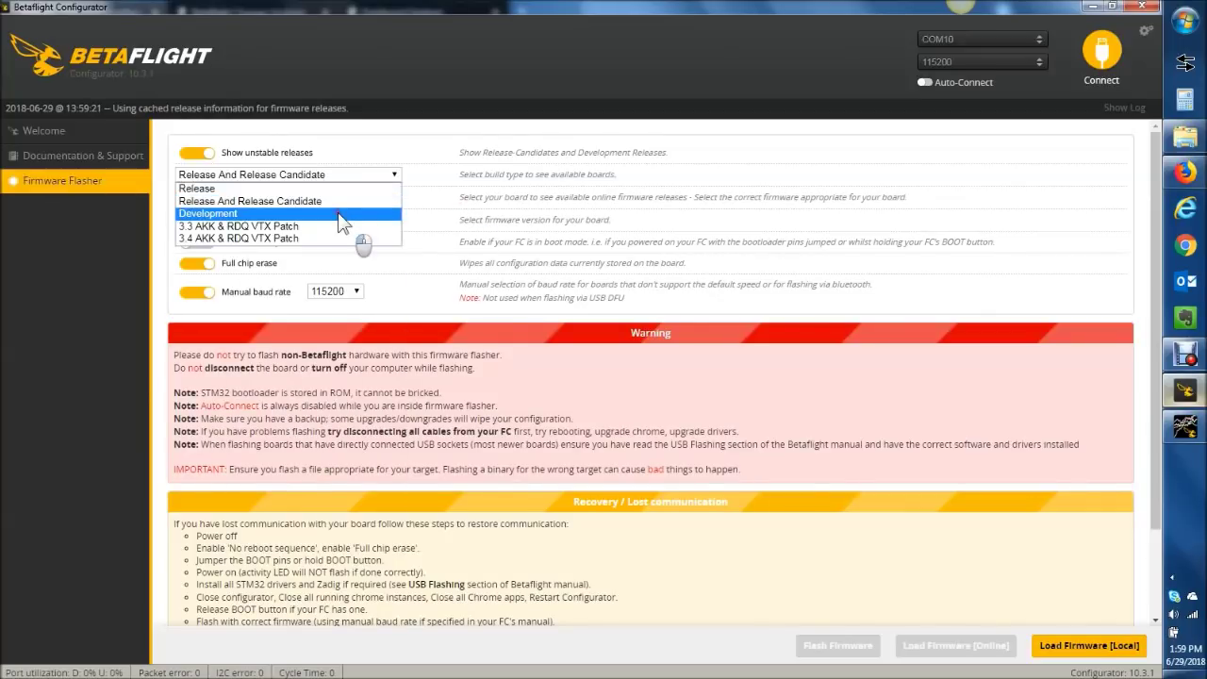
{"action": "left_click", "coordinate": [340, 213]}
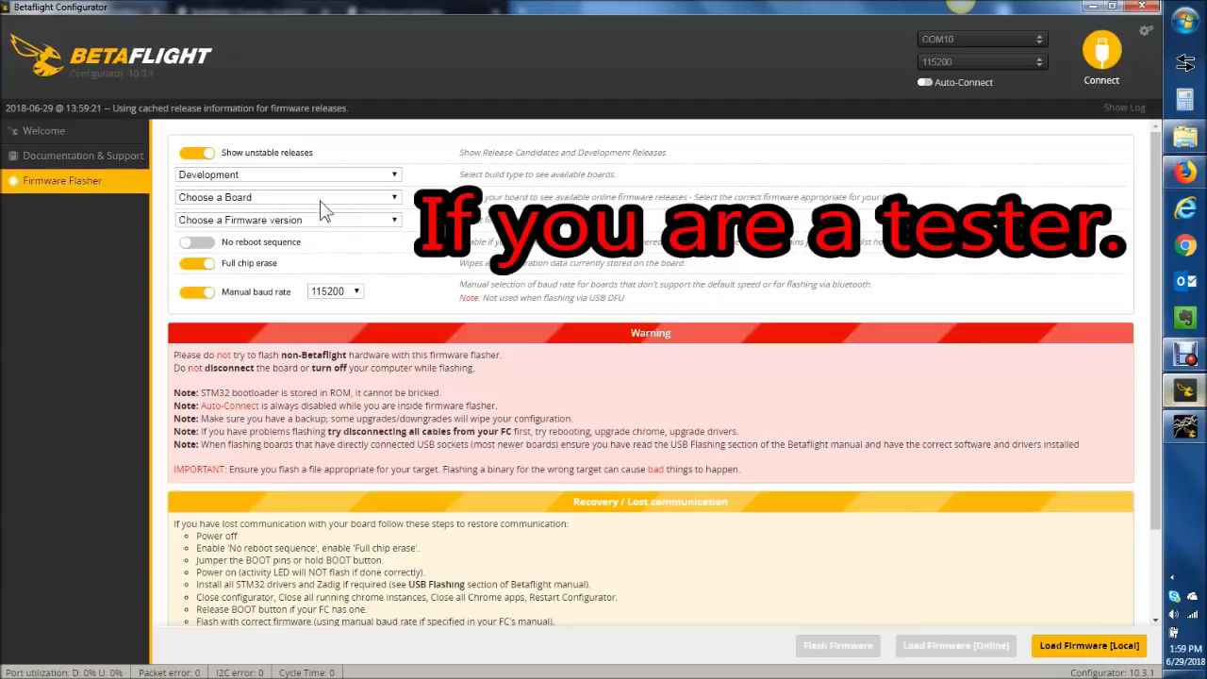
{"action": "left_click", "coordinate": [363, 222]}
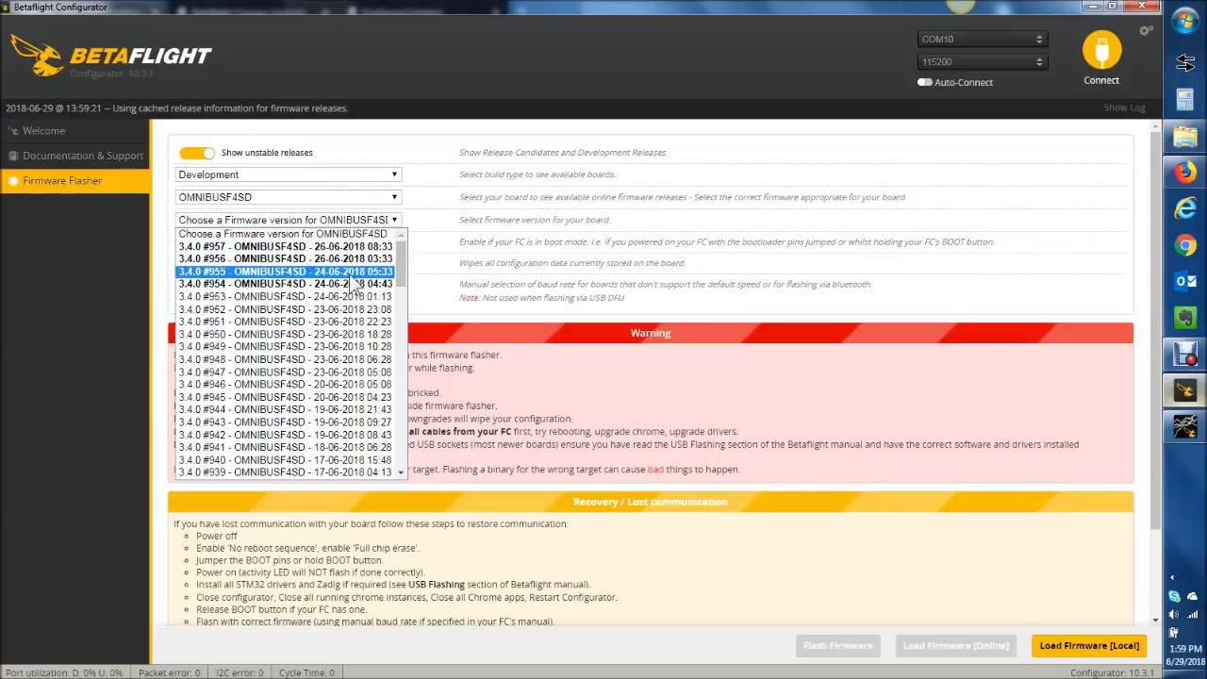
{"action": "left_click", "coordinate": [355, 248]}
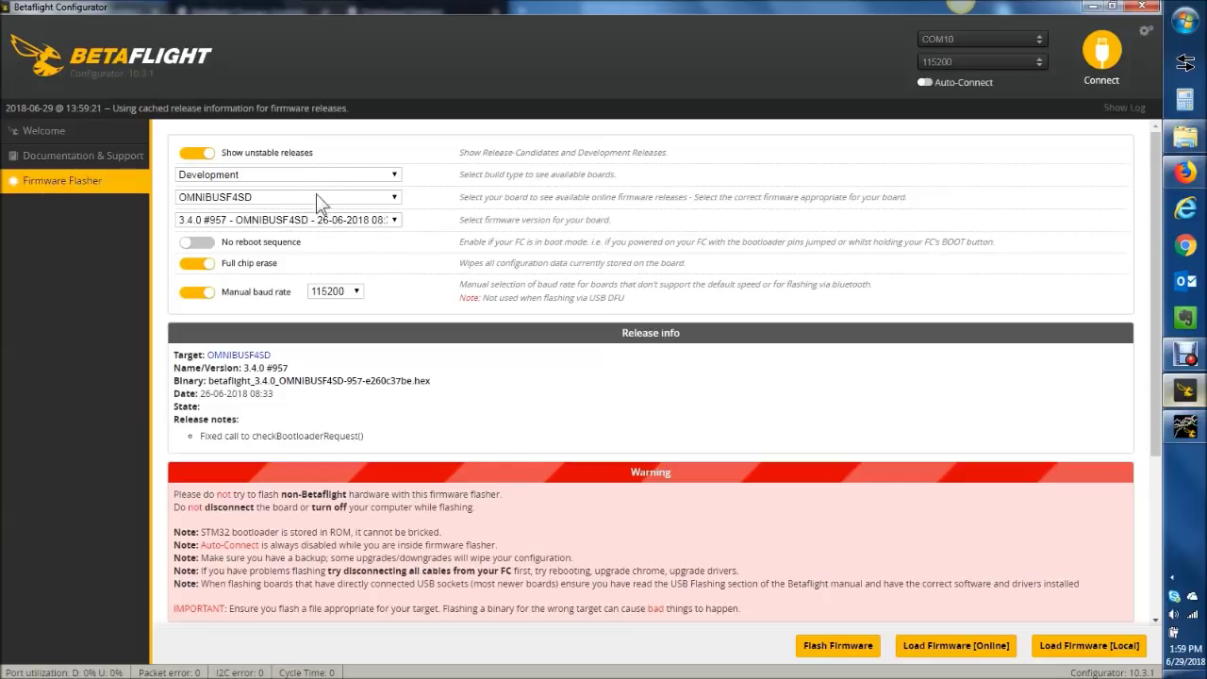
Step: Permanently dismiss the Windows colour scheme prompt and connect to the BTFL 3.4.0 flight controller
{"action": "left_click", "coordinate": [317, 175]}
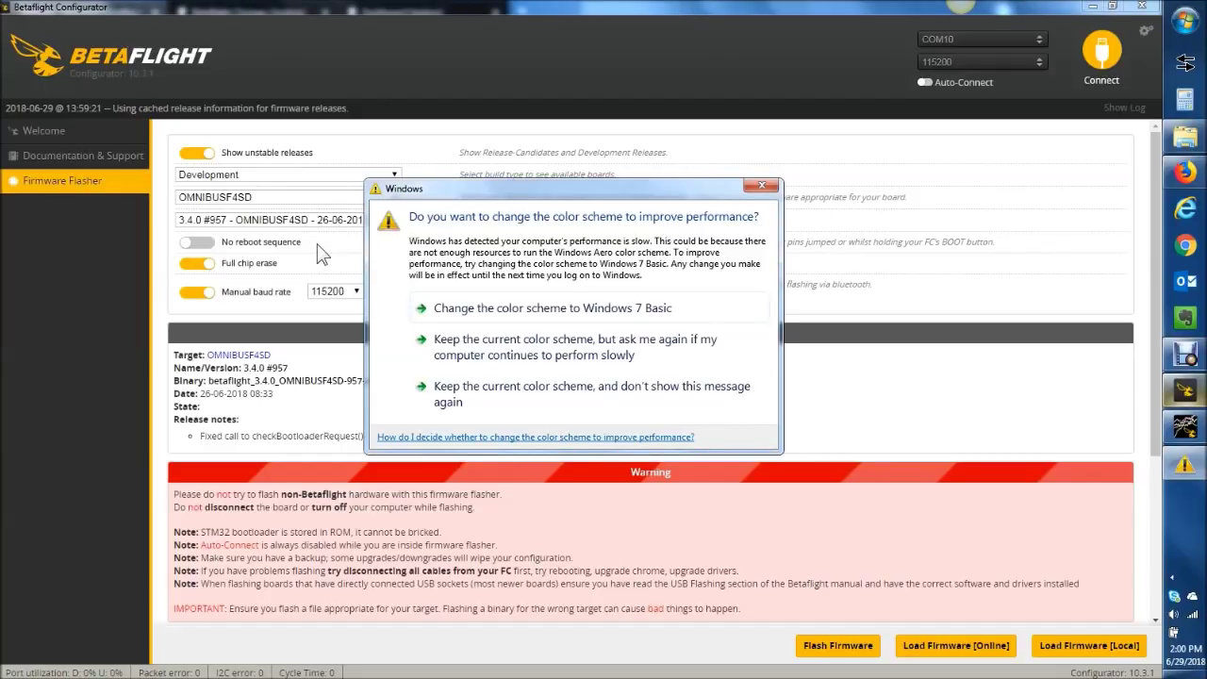
{"action": "left_click", "coordinate": [518, 394]}
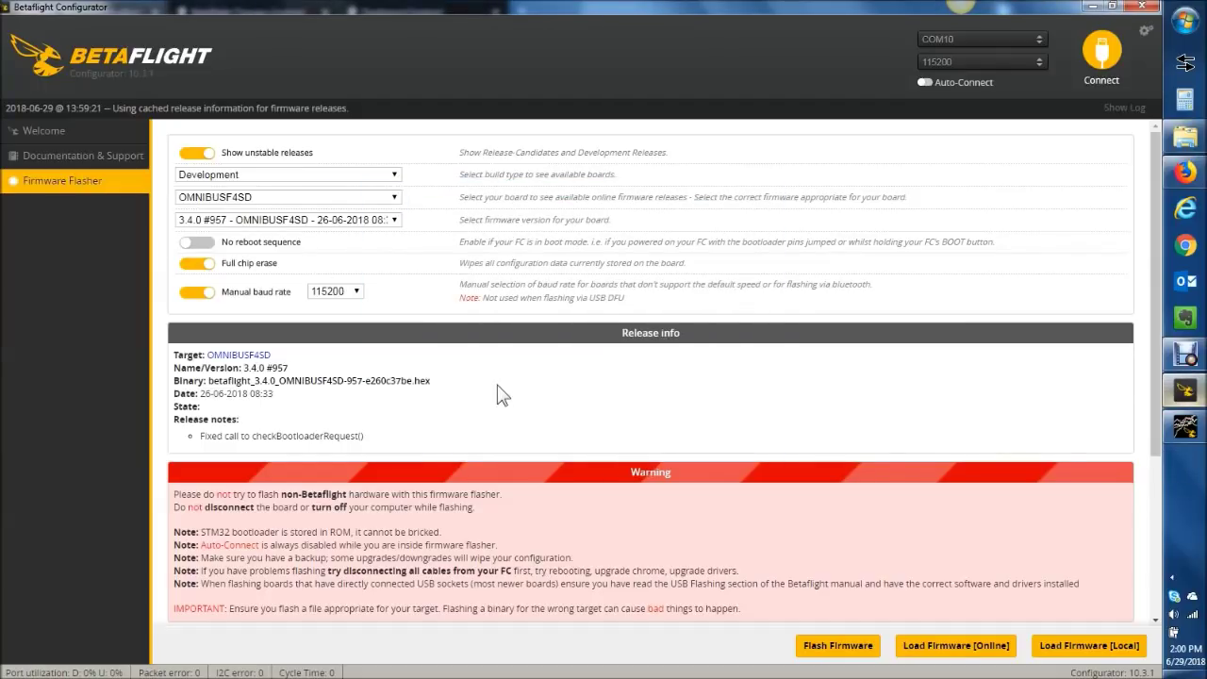
{"action": "left_click", "coordinate": [1101, 56]}
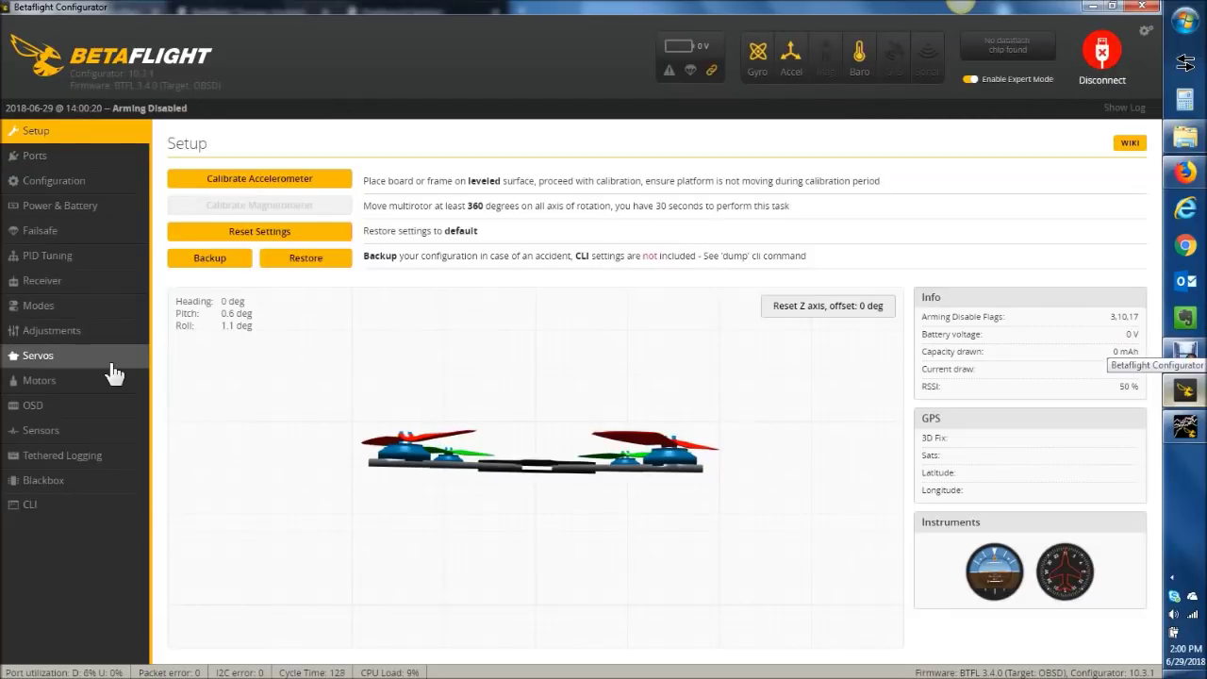
Step: Show PID Tuning's Filter Settings, with gyro lowpass 120 Hz and D term lowpass 100 Hz
{"action": "left_click", "coordinate": [71, 265]}
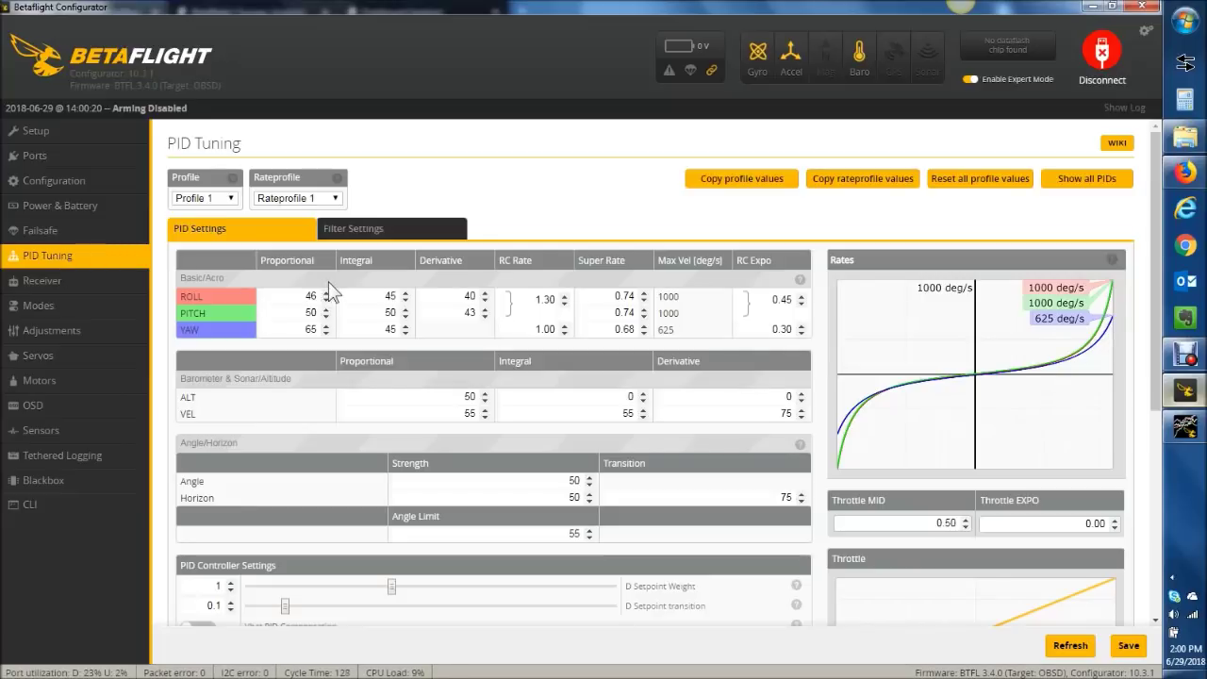
{"action": "left_click", "coordinate": [369, 243]}
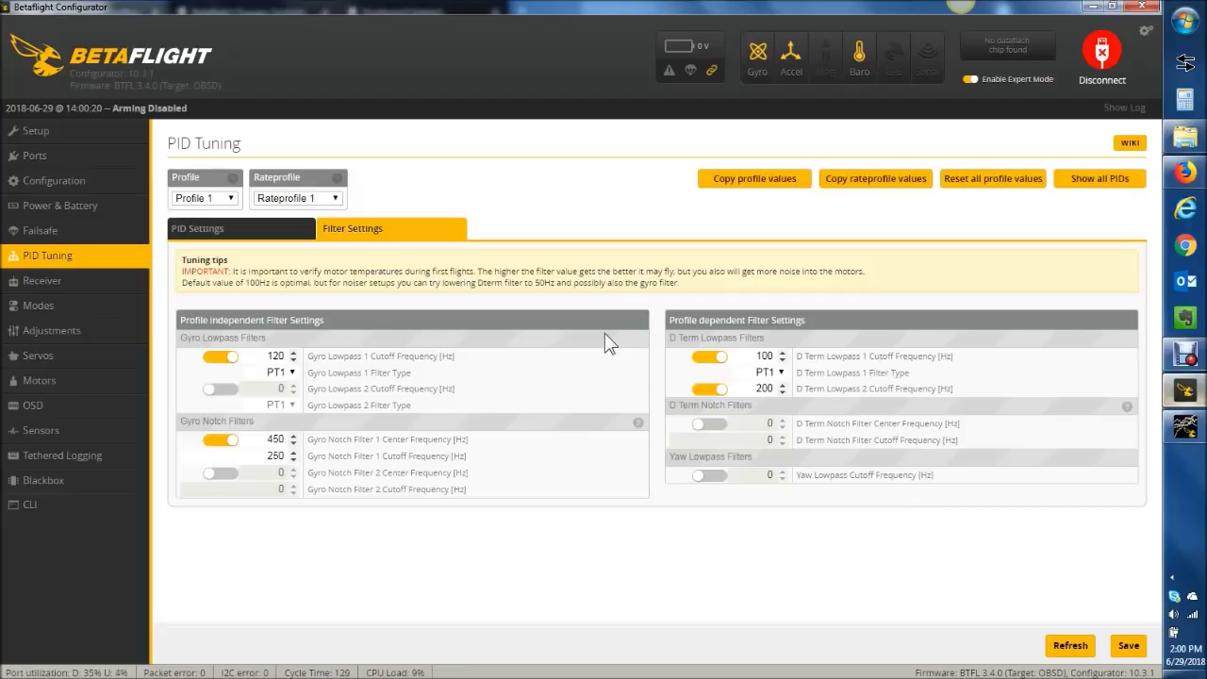
Step: Switch to Blackbox Explorer showing LOG00001 from BF 3.4.0
{"action": "left_click", "coordinate": [1201, 432]}
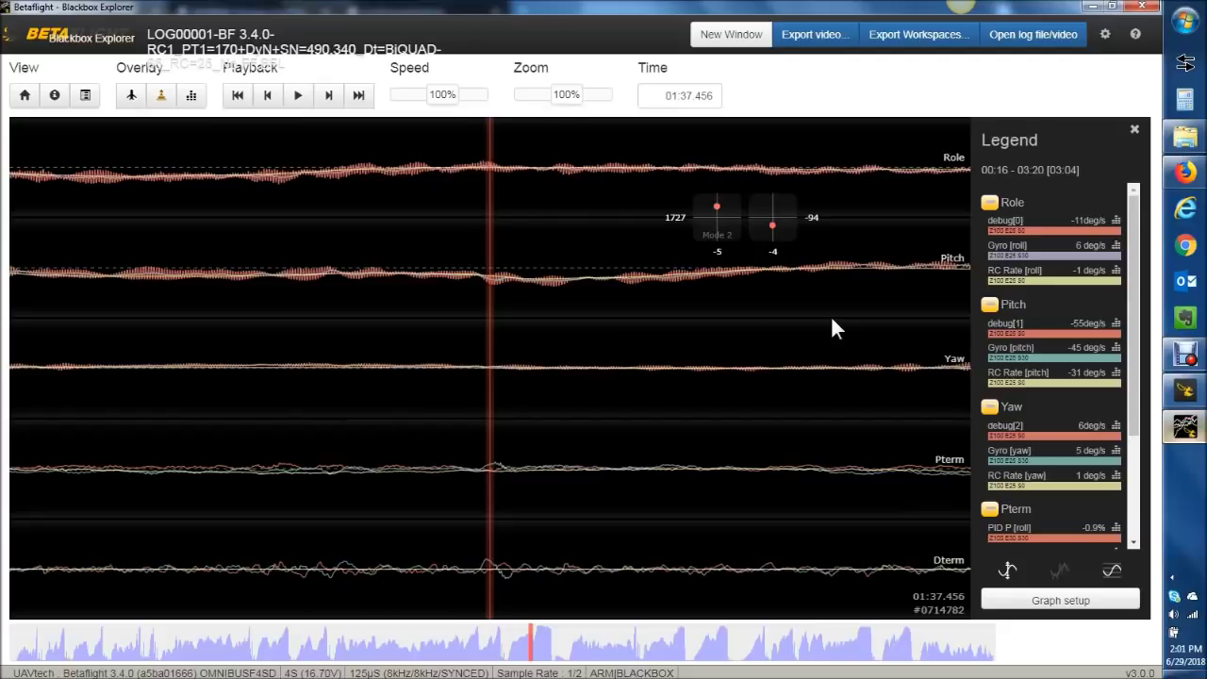
Step: View the Borisb_Blackbox_Log_Viewer windows build in Jenkins, then return to Blackbox Explorer
{"action": "left_click", "coordinate": [1186, 173]}
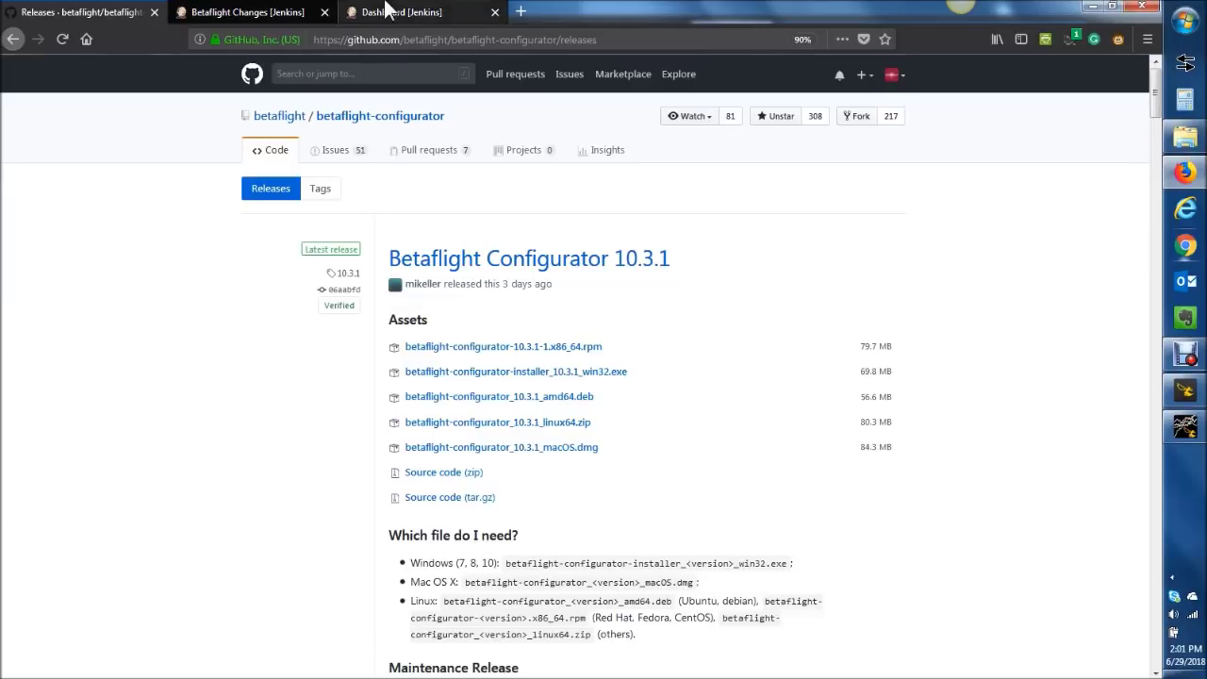
{"action": "left_click", "coordinate": [389, 13]}
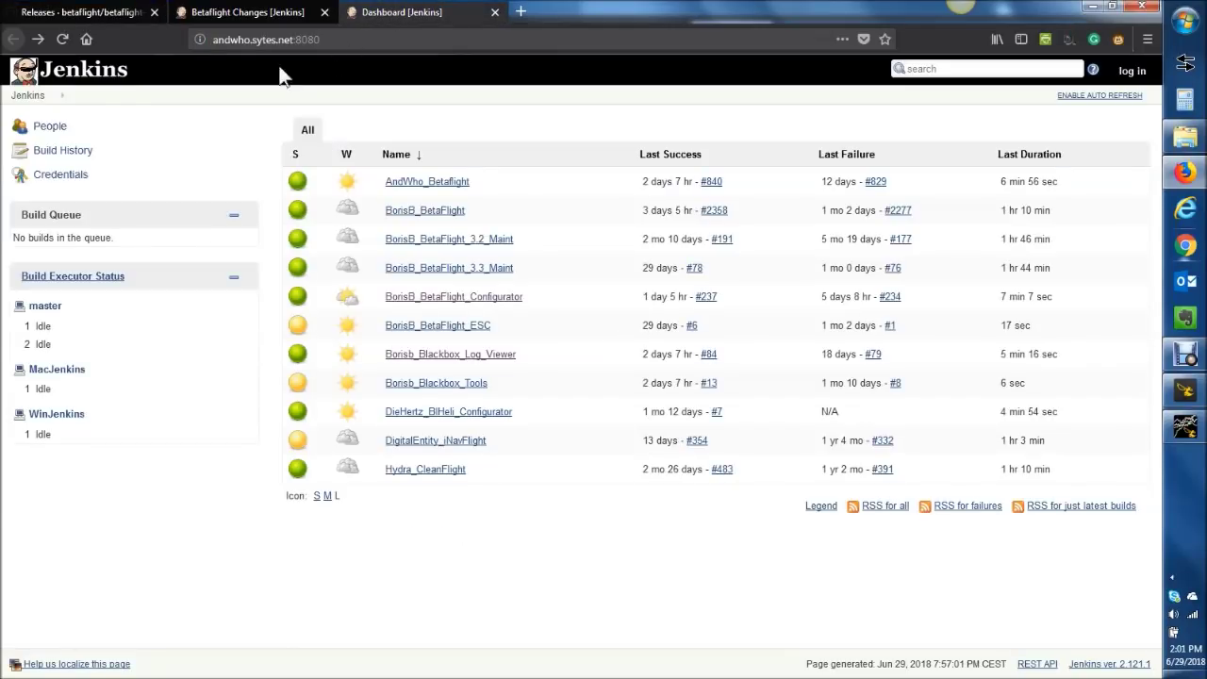
{"action": "left_click", "coordinate": [451, 359]}
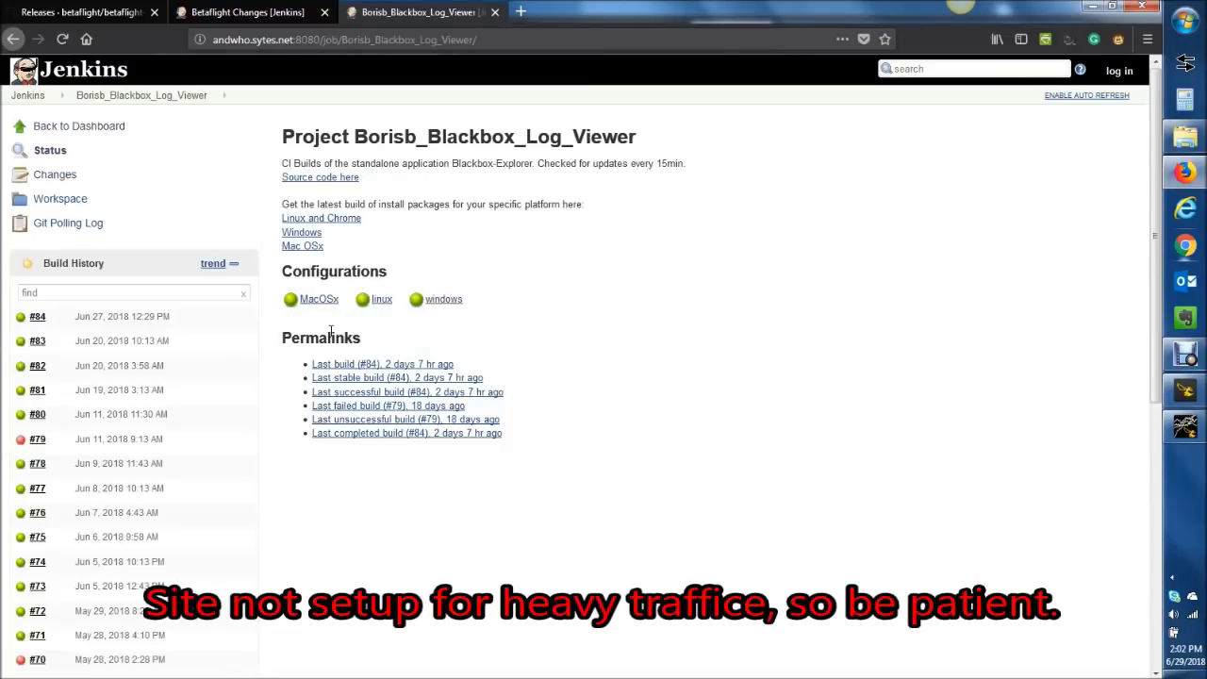
{"action": "left_click", "coordinate": [437, 304]}
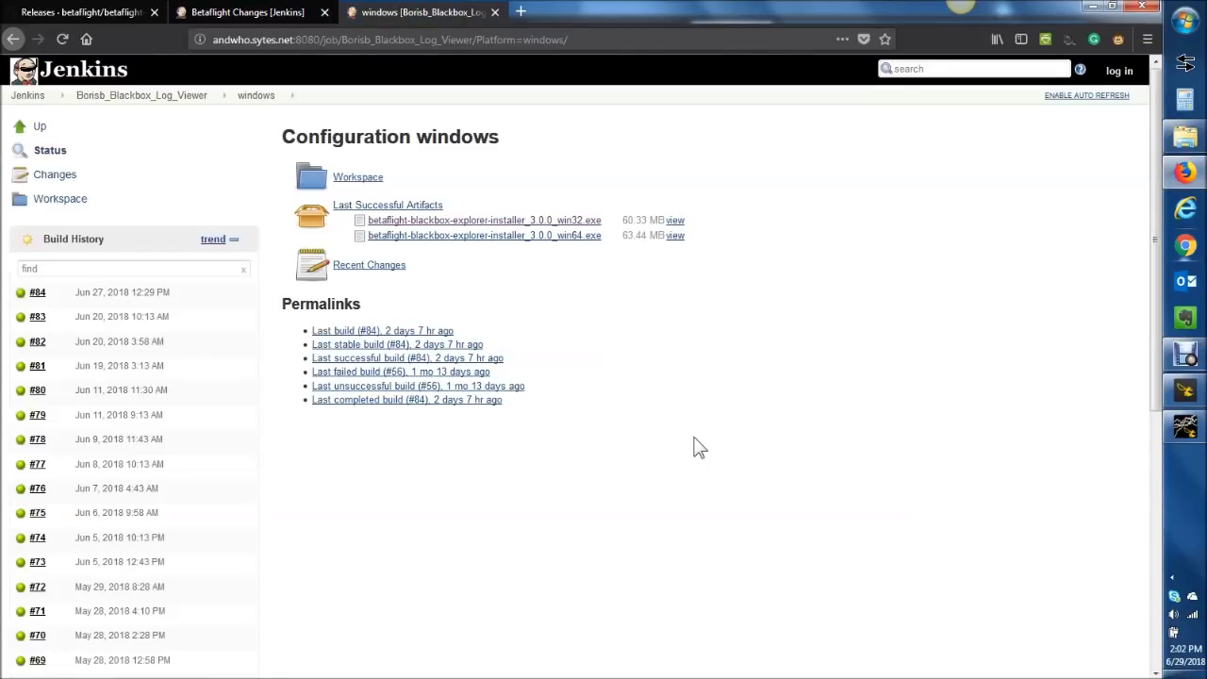
{"action": "key", "text": "alt+Tab"}
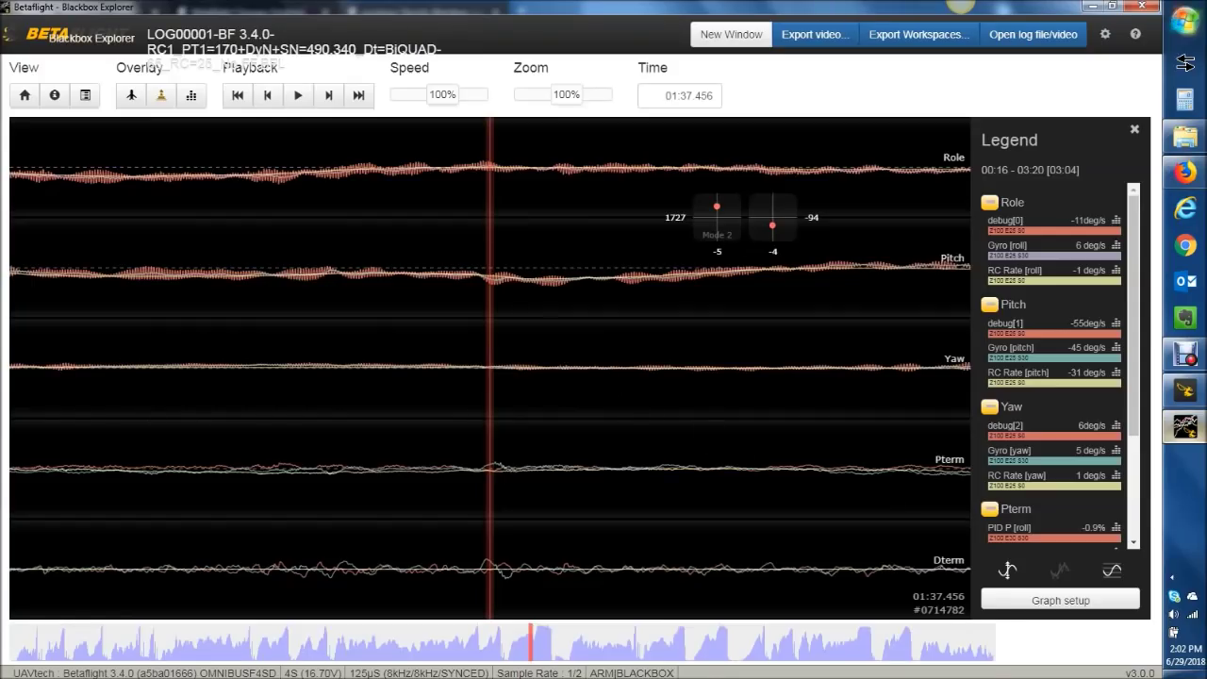
Step: Show the debug[0] frequency spectrum and enlarge it over the graphs
{"action": "left_click", "coordinate": [1185, 21]}
{"action": "mouse_move", "coordinate": [1022, 525]}
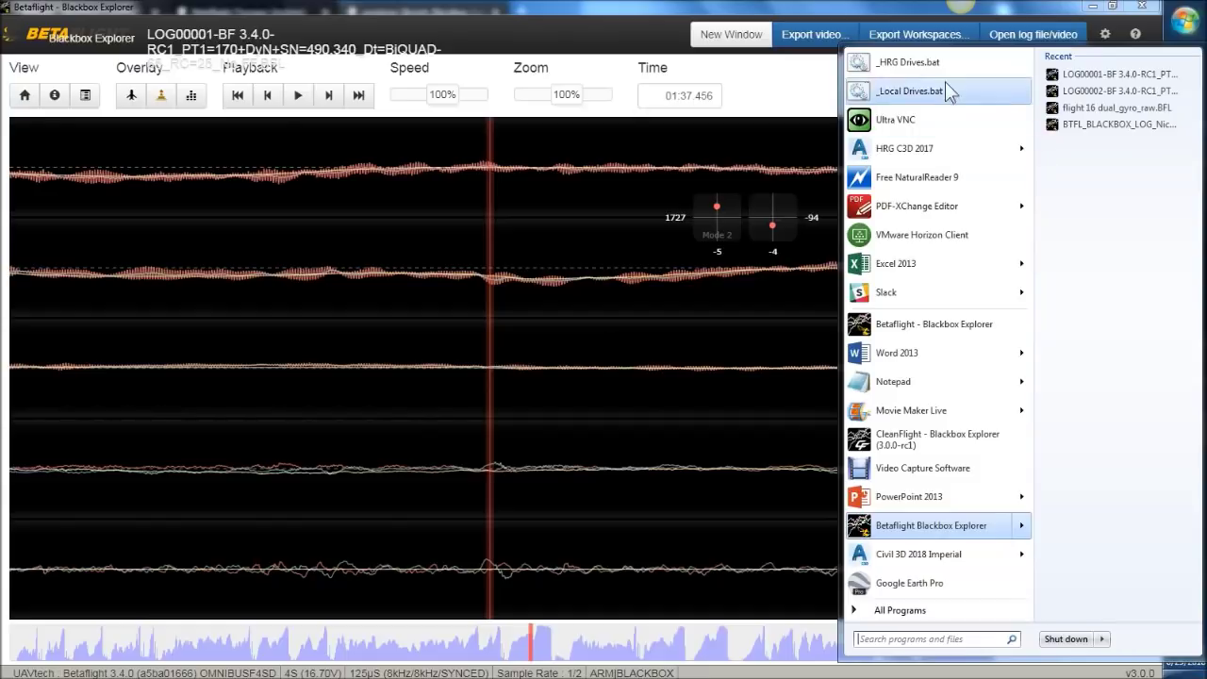
{"action": "left_click", "coordinate": [624, 14]}
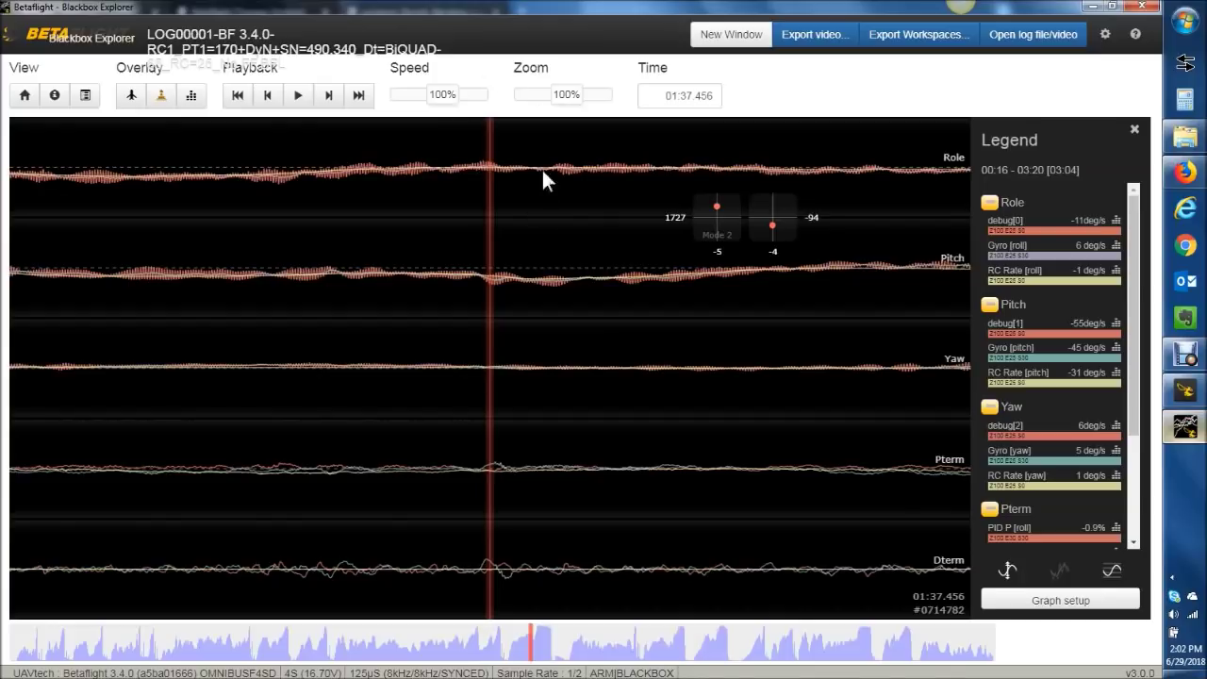
{"action": "left_click", "coordinate": [1056, 238]}
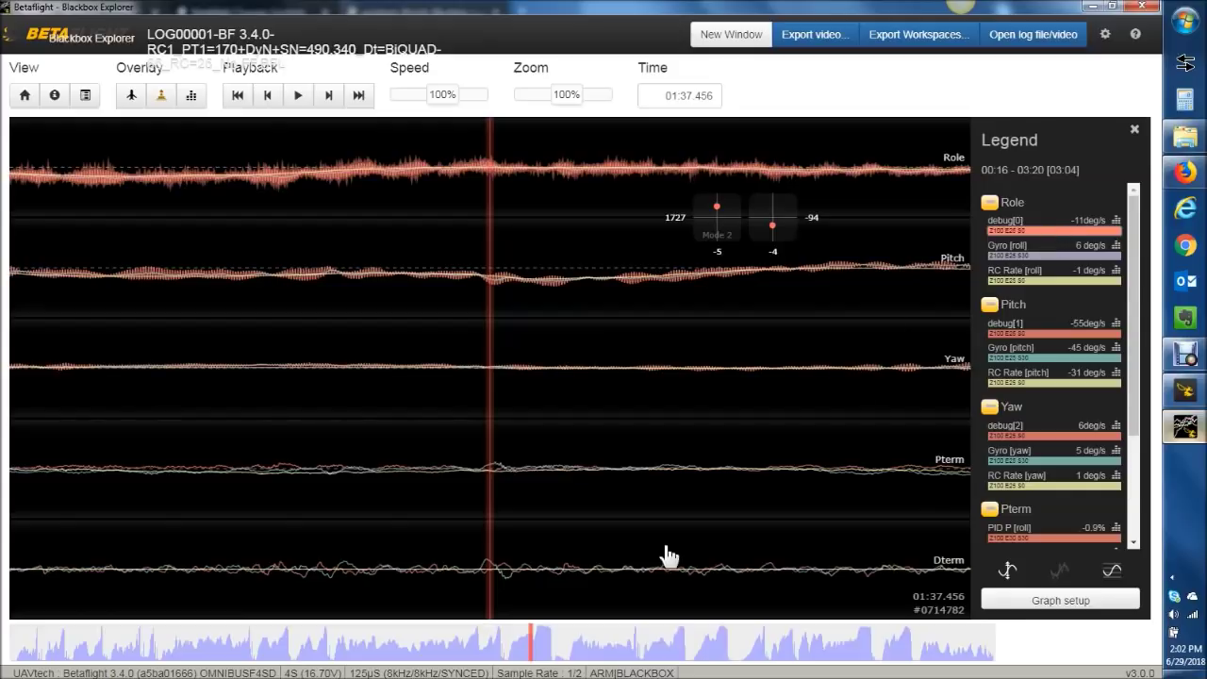
{"action": "left_click", "coordinate": [390, 432]}
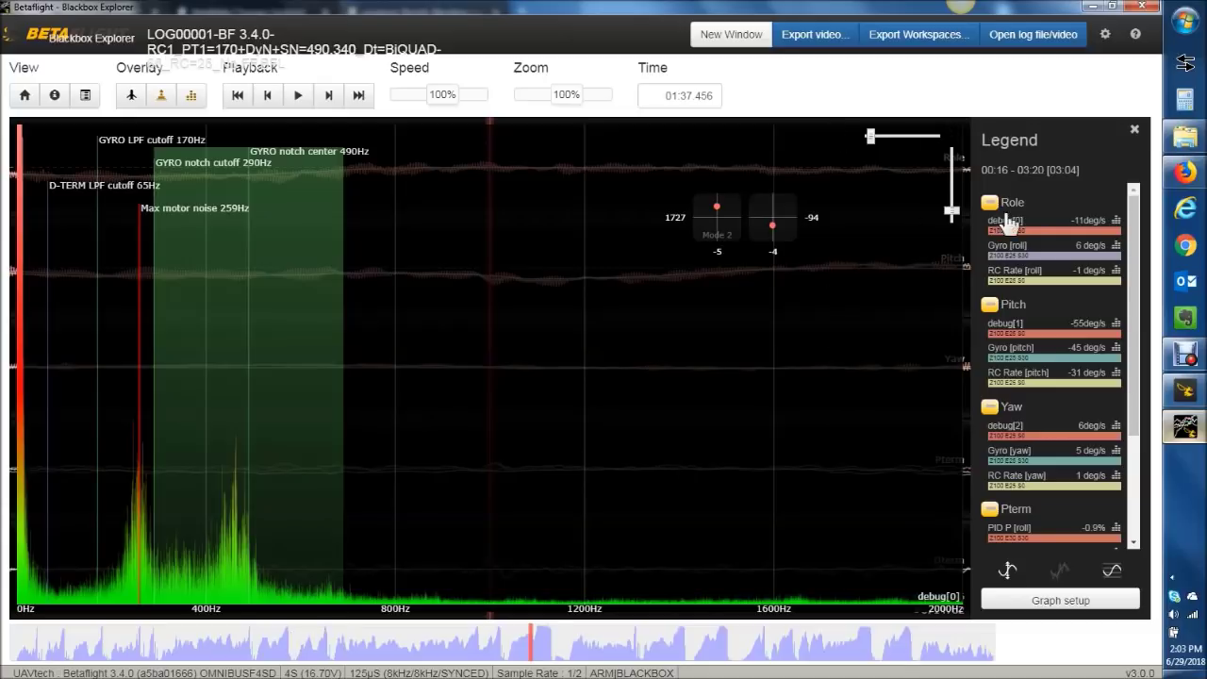
Step: Switch the spectrum to Gyro [roll], then RC Rate [roll], and shrink it to an inset
{"action": "left_click", "coordinate": [1026, 262]}
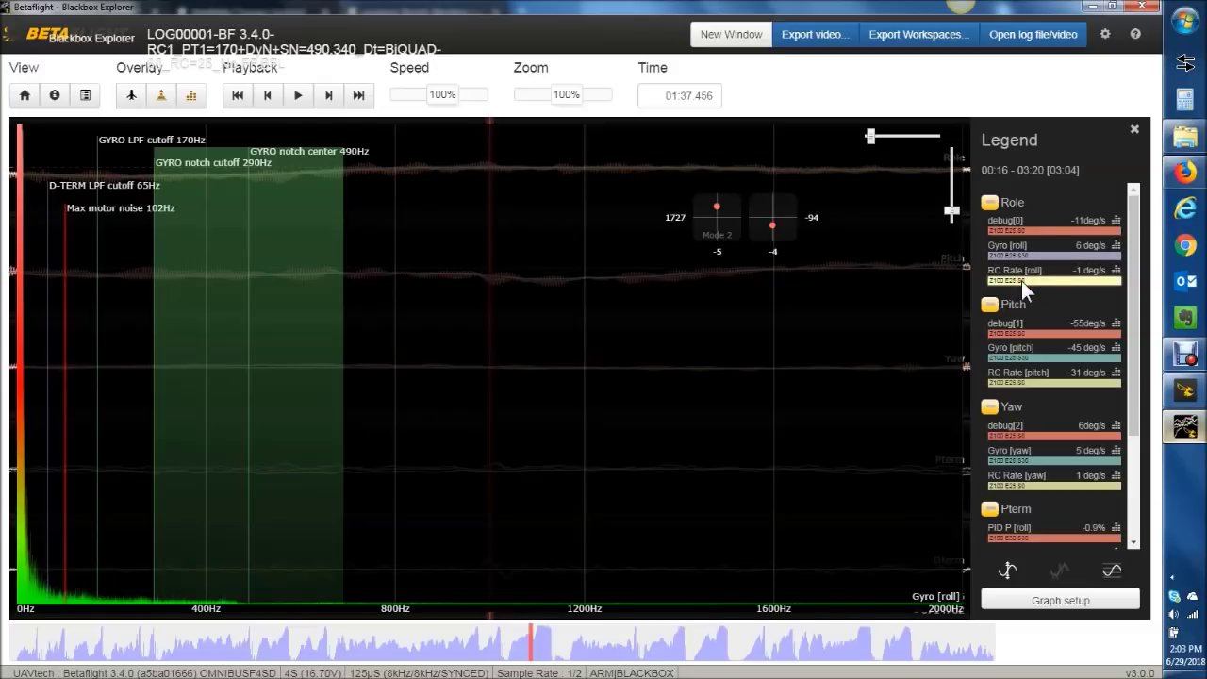
{"action": "left_click", "coordinate": [1021, 280]}
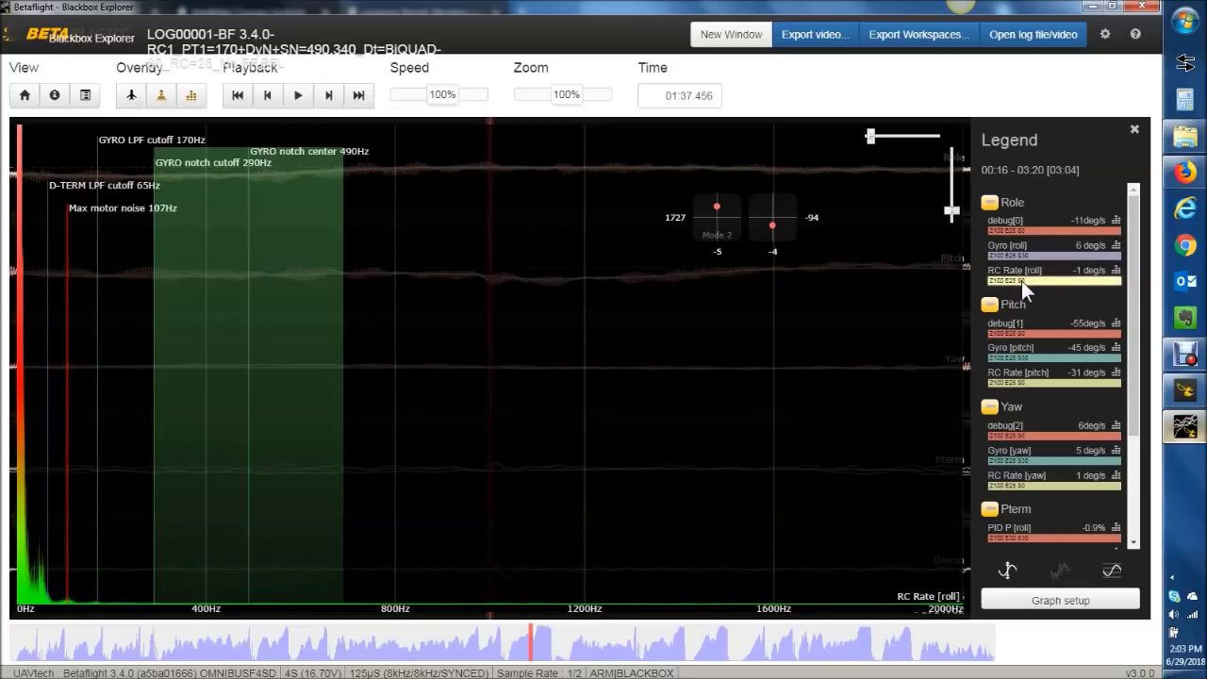
{"action": "left_click", "coordinate": [952, 156]}
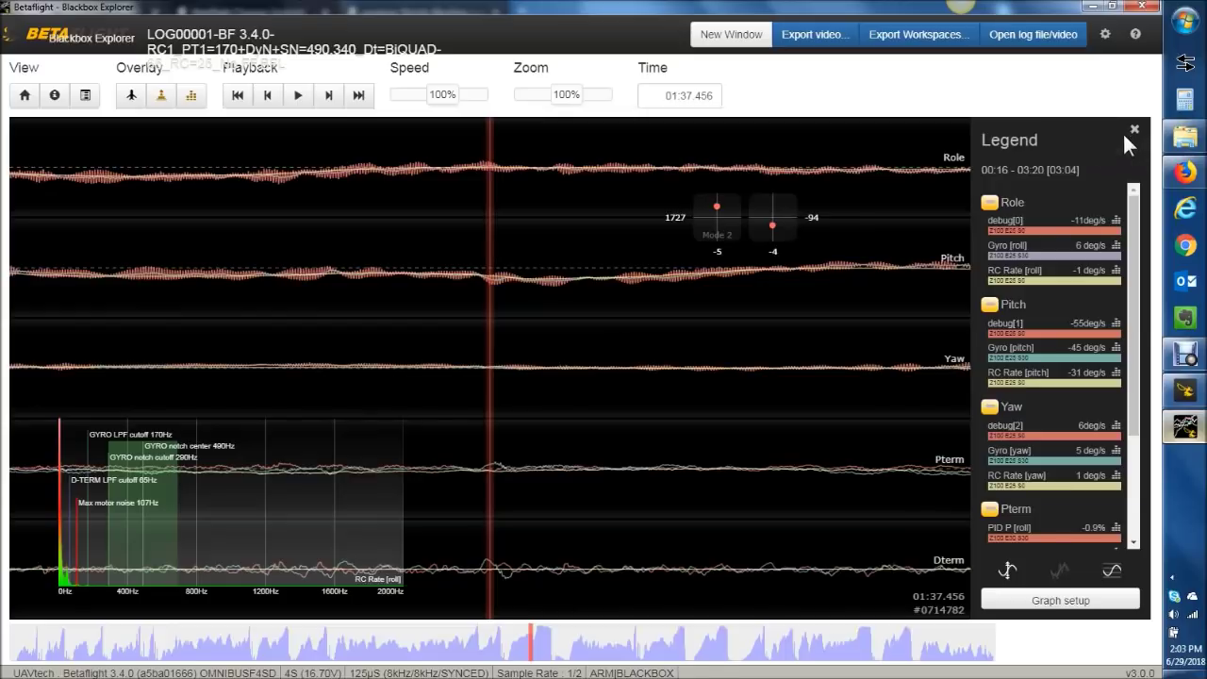
Step: Check the keyboard shortcut list, then hide the spectrum analyser overlay
{"action": "left_click", "coordinate": [1135, 42]}
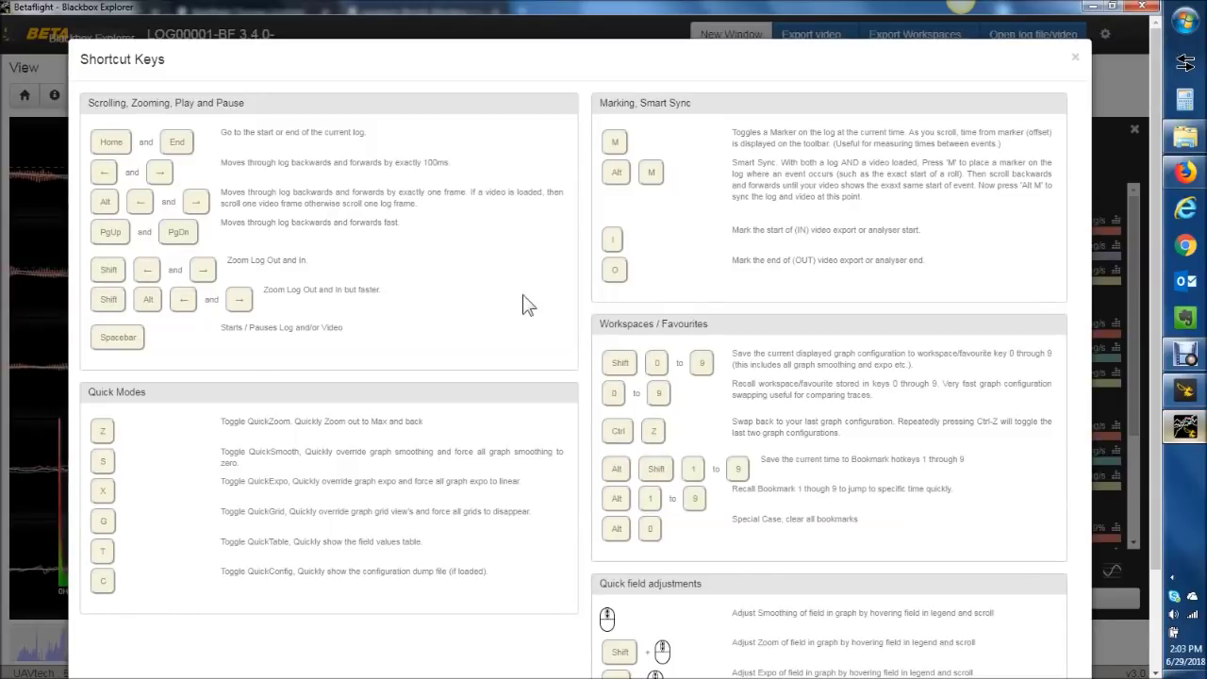
{"action": "left_click", "coordinate": [1074, 58]}
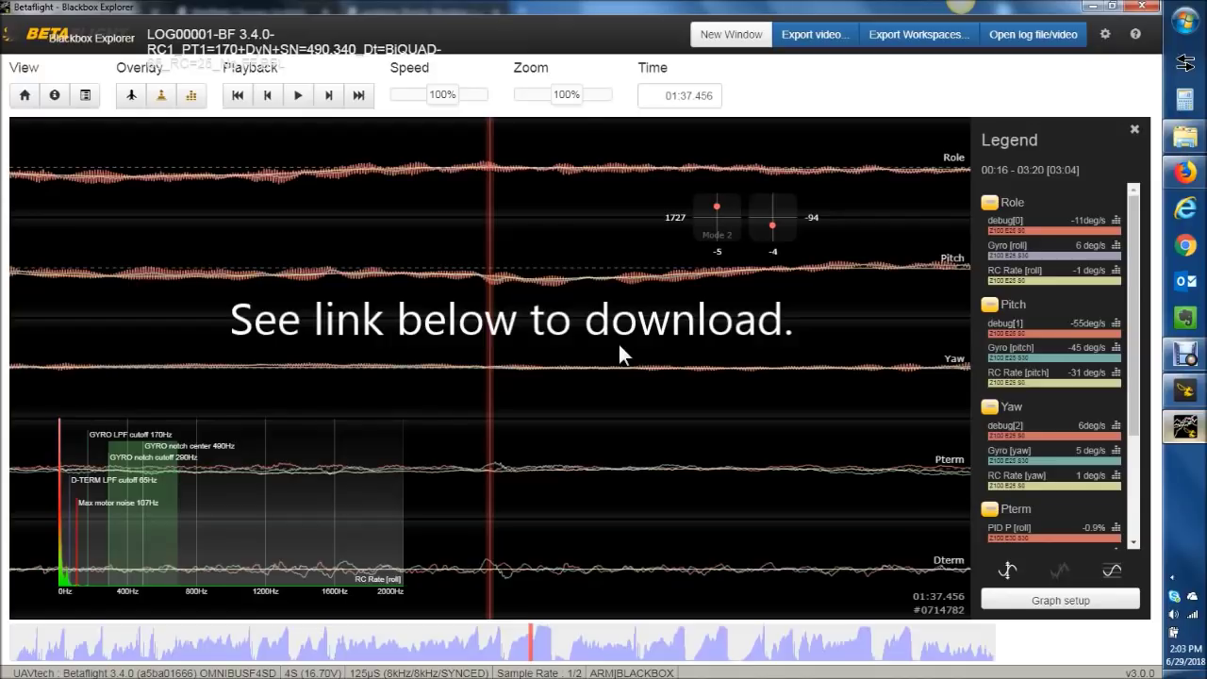
{"action": "left_click", "coordinate": [194, 98]}
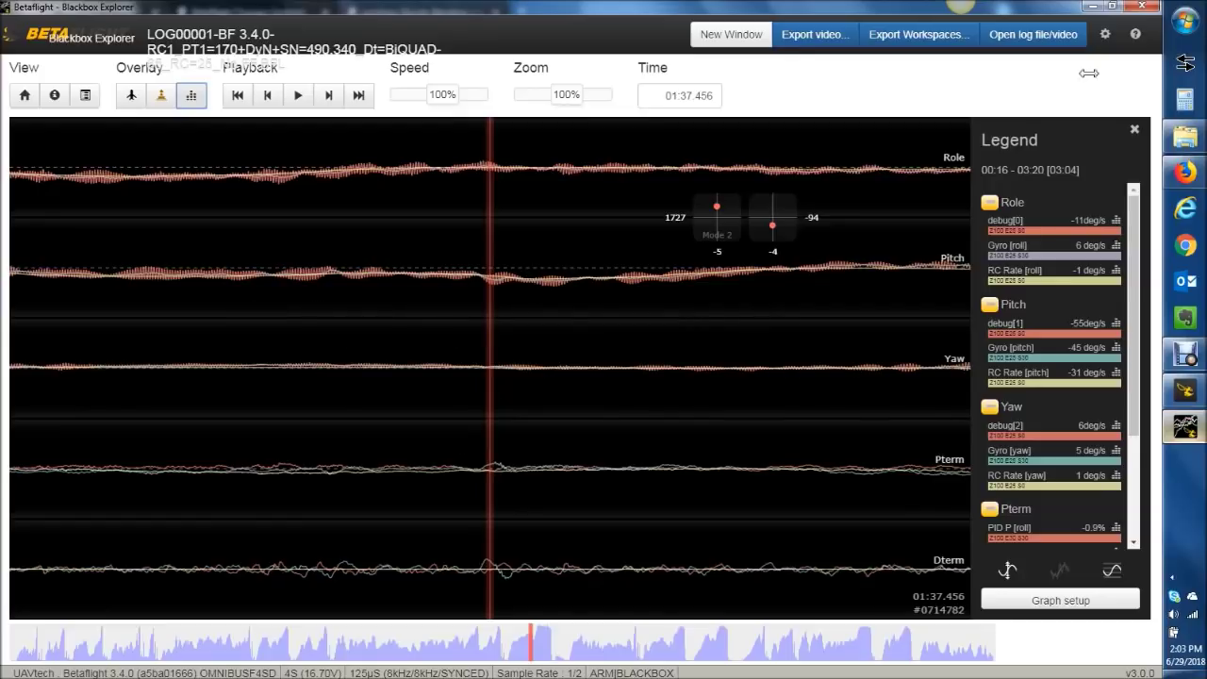
Step: Copy 000003.log from the BlackBox - Mine folder in a file browser
{"action": "left_click", "coordinate": [1185, 137]}
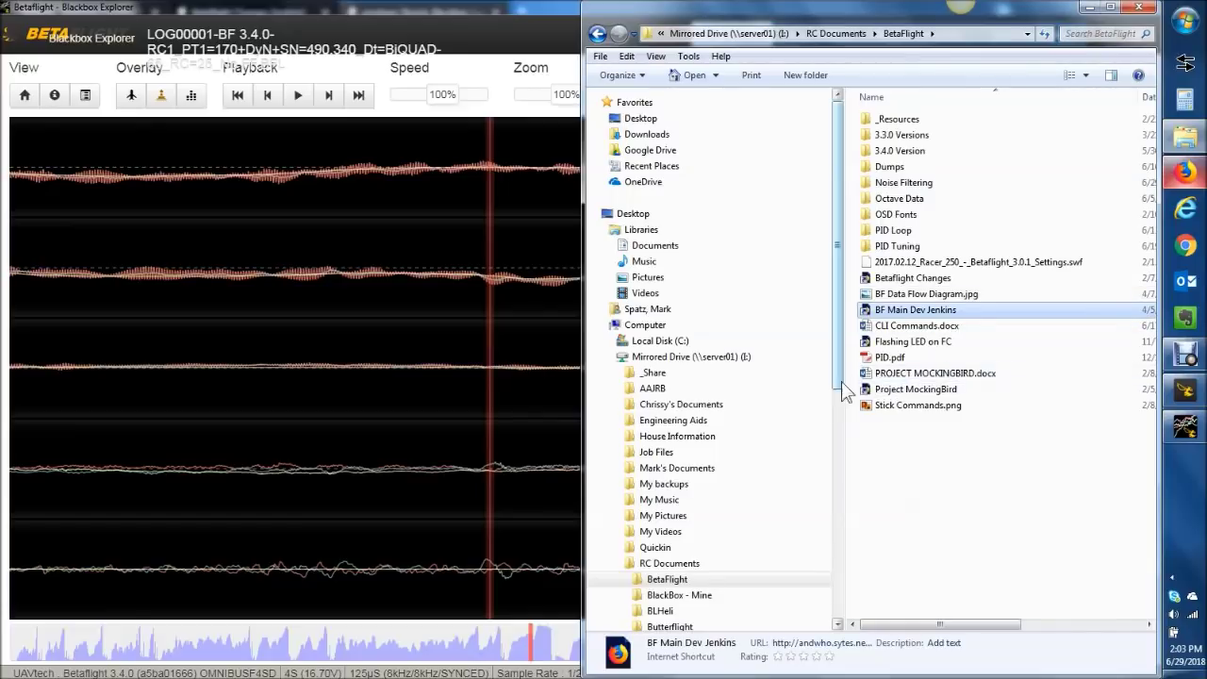
{"action": "left_click_drag", "start_coordinate": [840, 376], "coordinate": [853, 533]}
{"action": "key", "text": "alt+Left"}
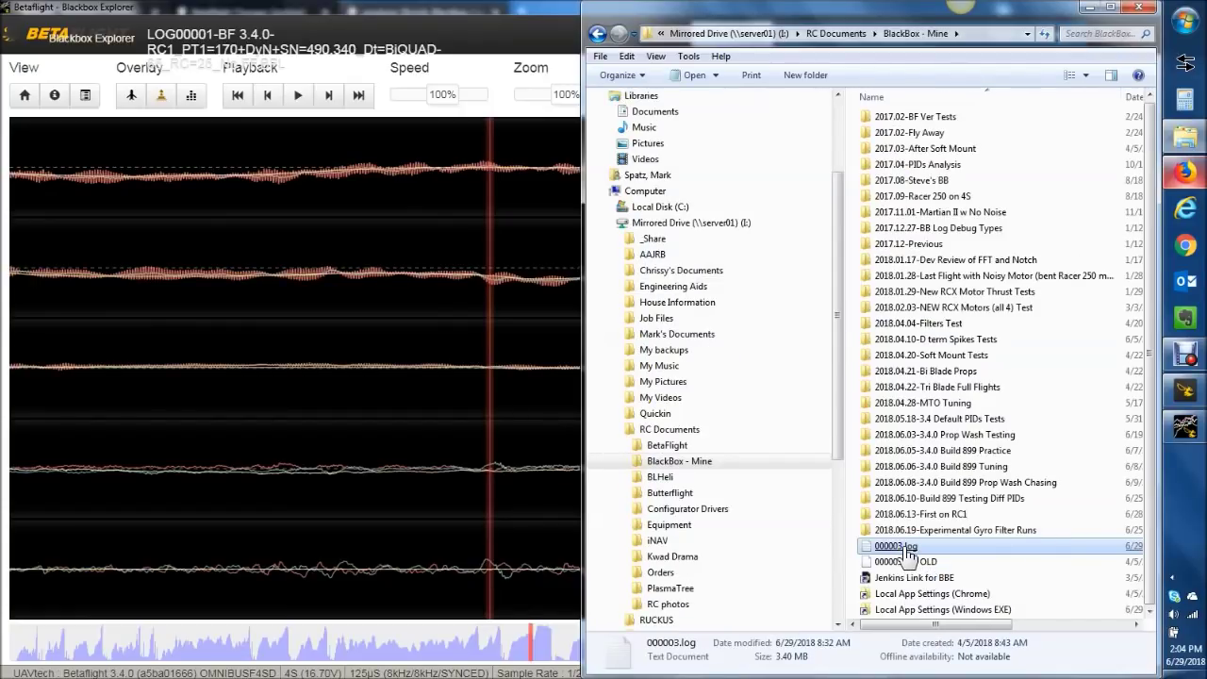
{"action": "right_click", "coordinate": [905, 552]}
{"action": "left_click", "coordinate": [928, 456]}
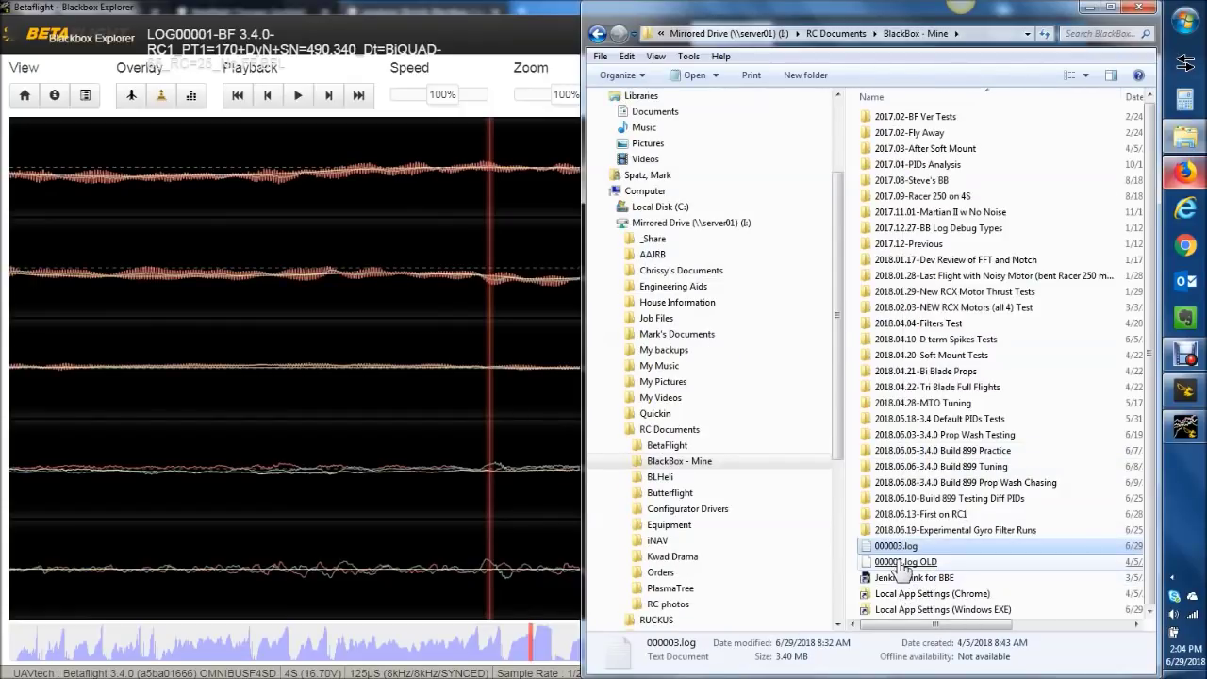
Step: Open the Local App Settings folder and the app's subfolder holding 000003.log (OLD)
{"action": "double_click", "coordinate": [943, 610]}
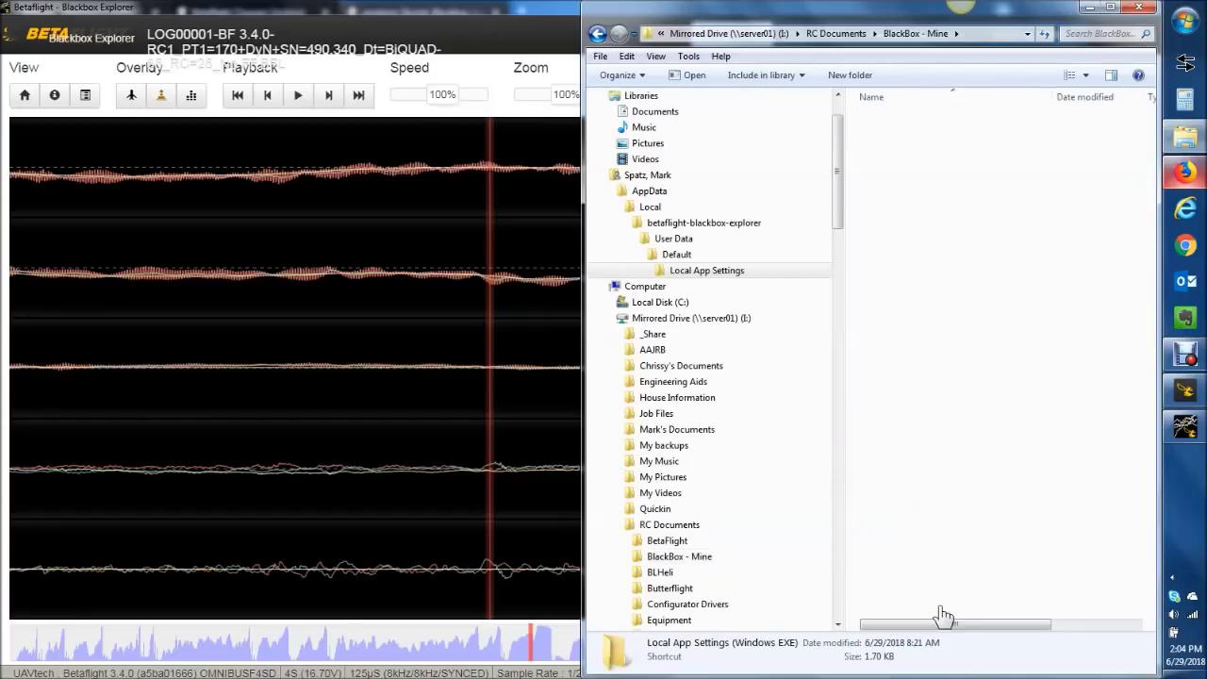
{"action": "left_click", "coordinate": [1012, 36]}
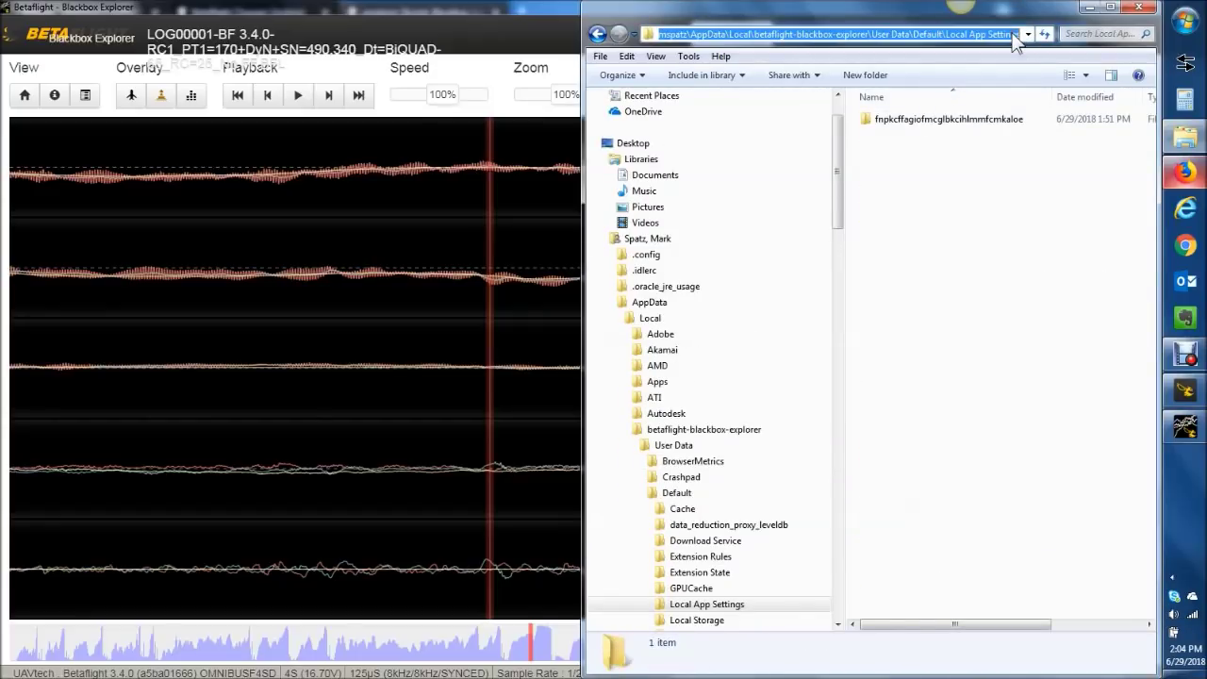
{"action": "left_click_drag", "start_coordinate": [584, 132], "coordinate": [285, 143]}
{"action": "left_click", "coordinate": [745, 34]}
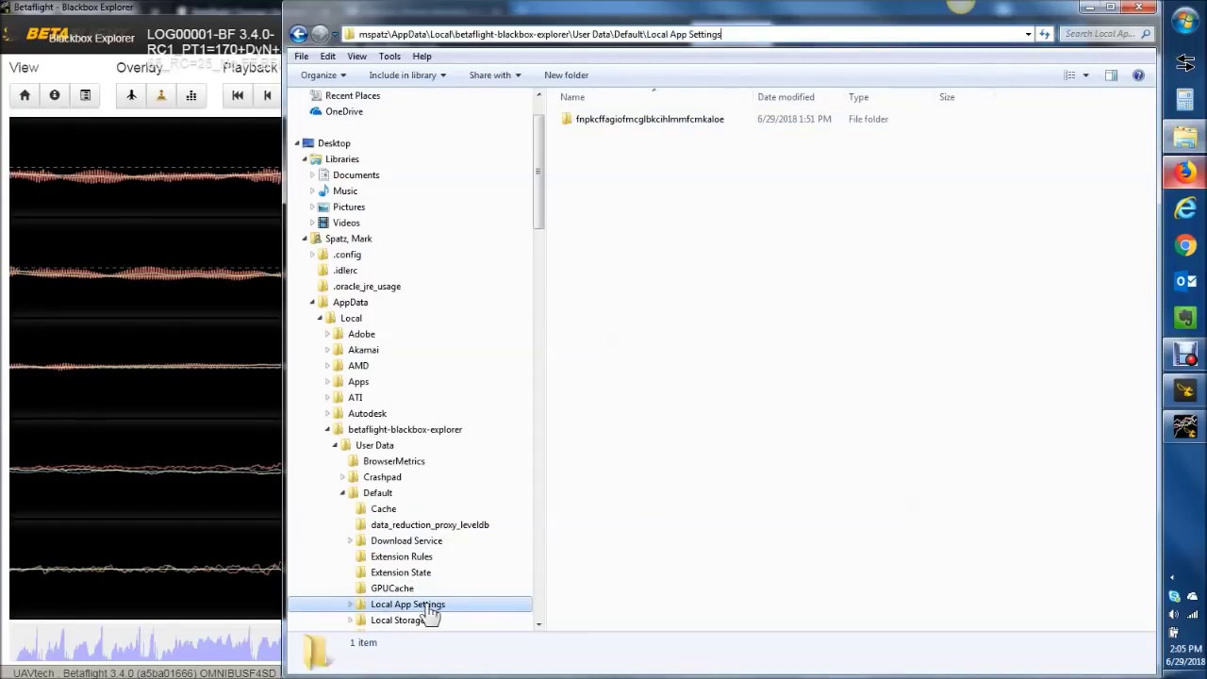
{"action": "double_click", "coordinate": [703, 121]}
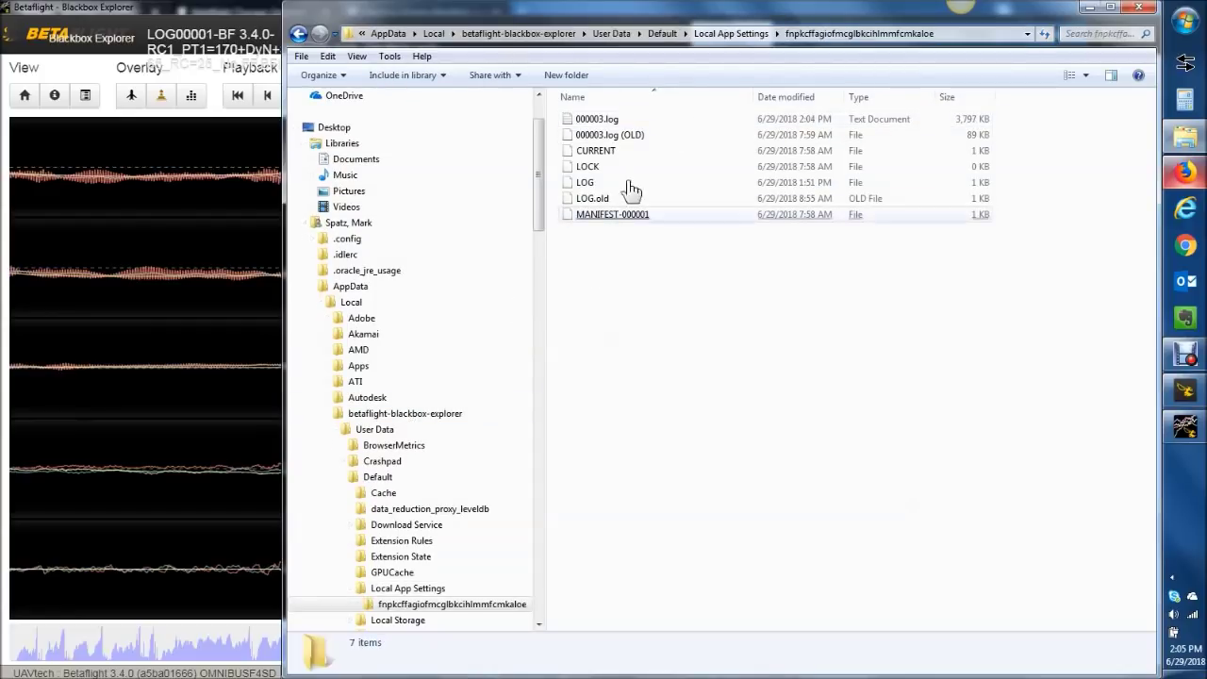
{"action": "left_click", "coordinate": [621, 141]}
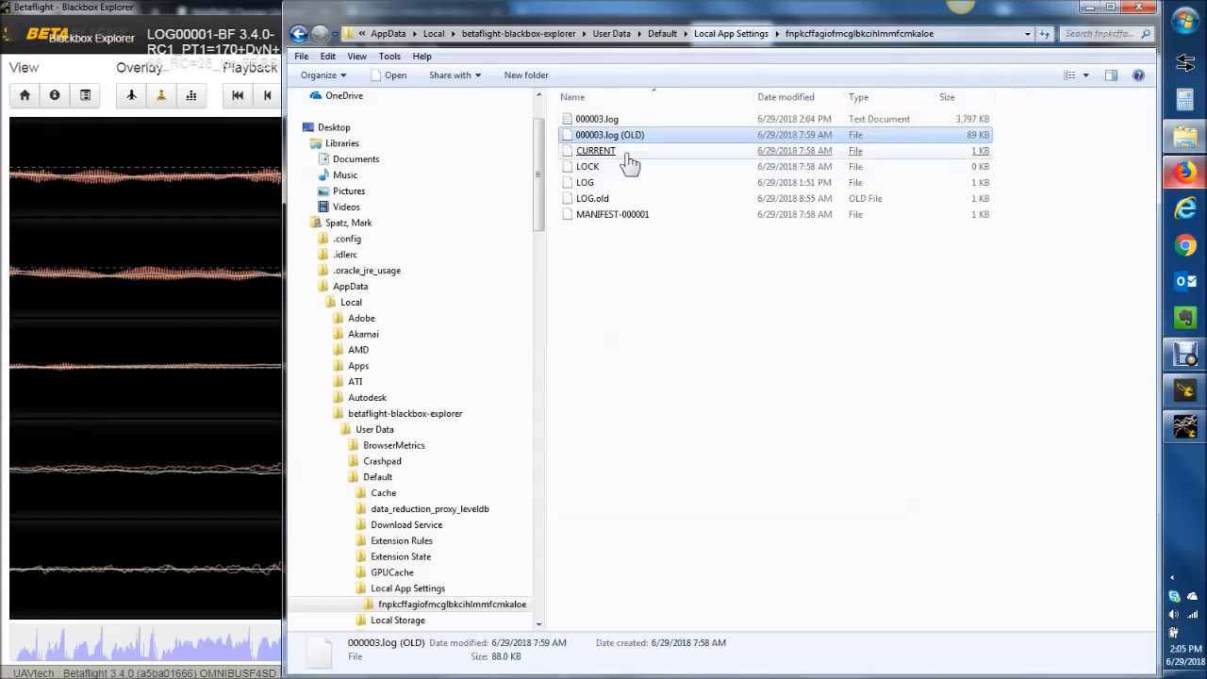
{"action": "left_click", "coordinate": [610, 287]}
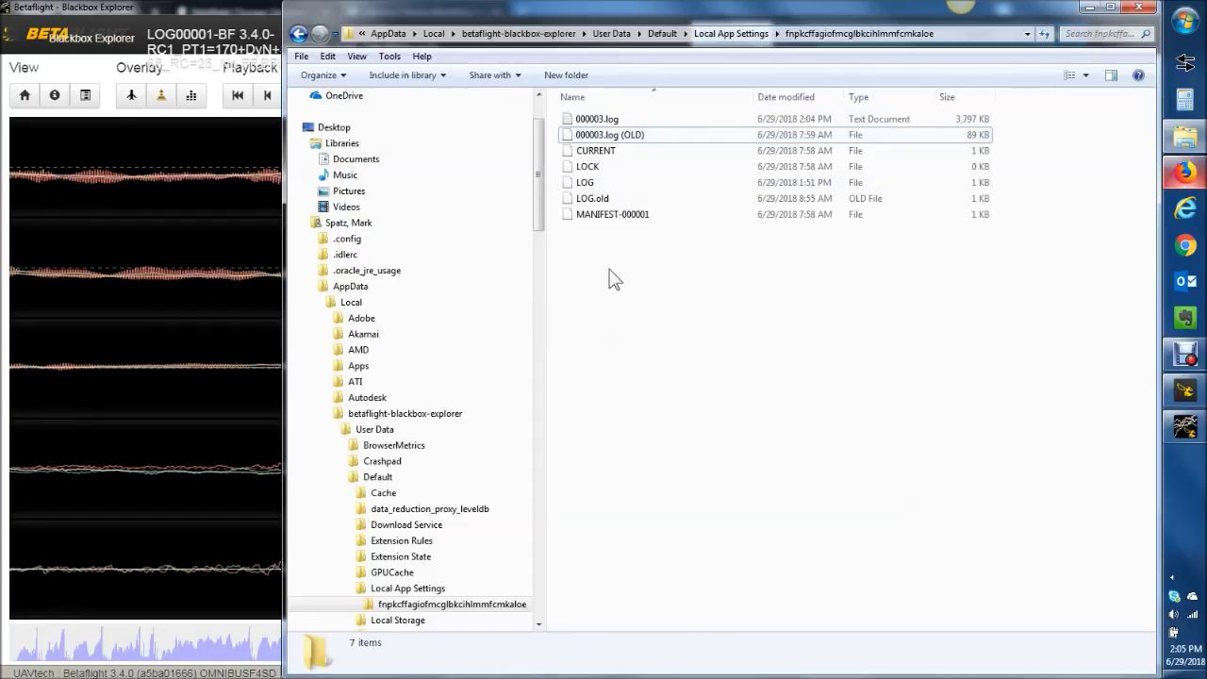
{"action": "left_click", "coordinate": [222, 375]}
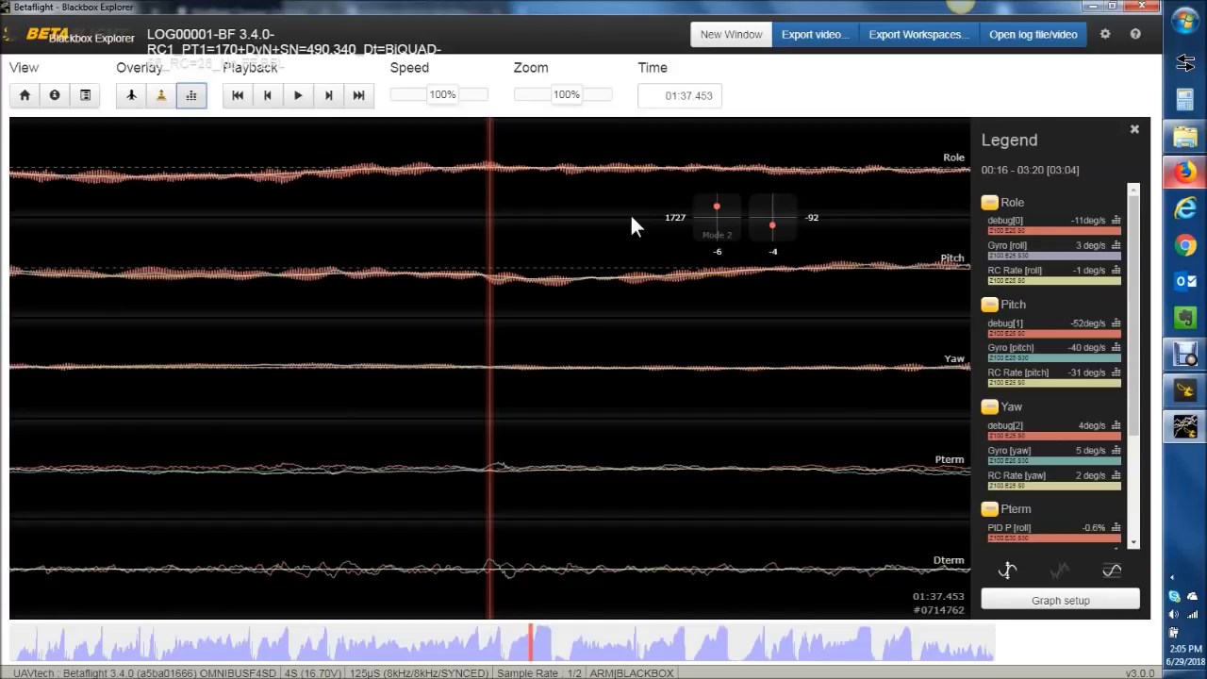
{"action": "key", "text": "1"}
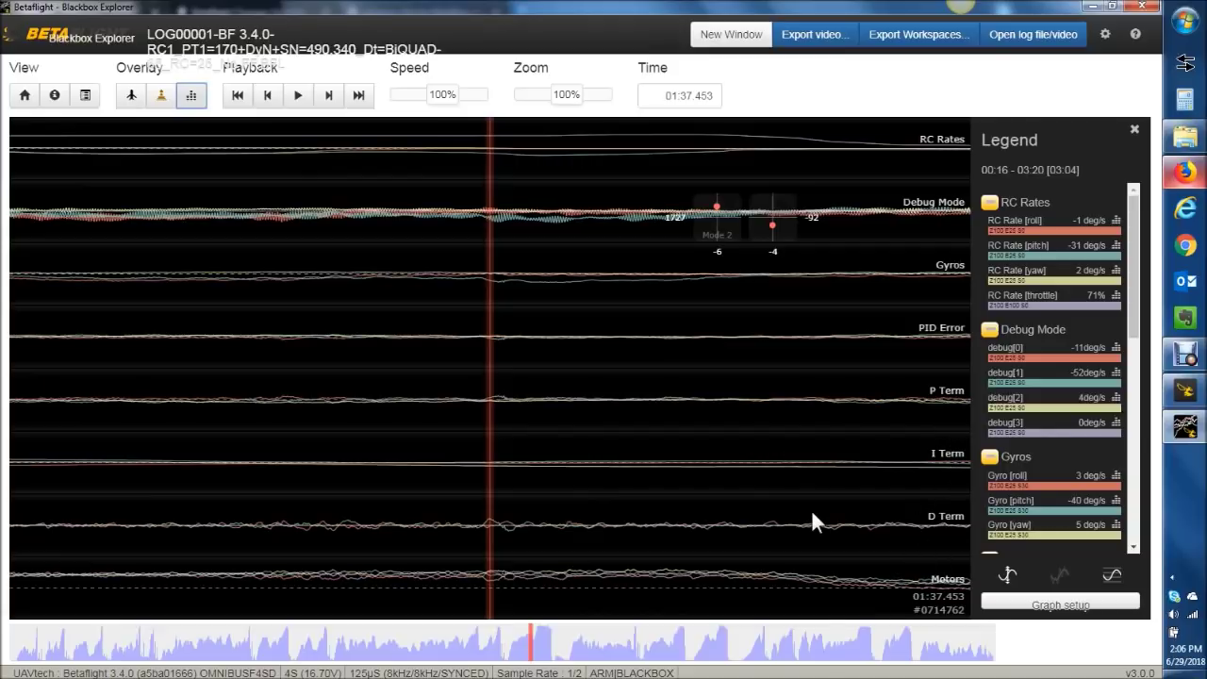
{"action": "key", "text": "2"}
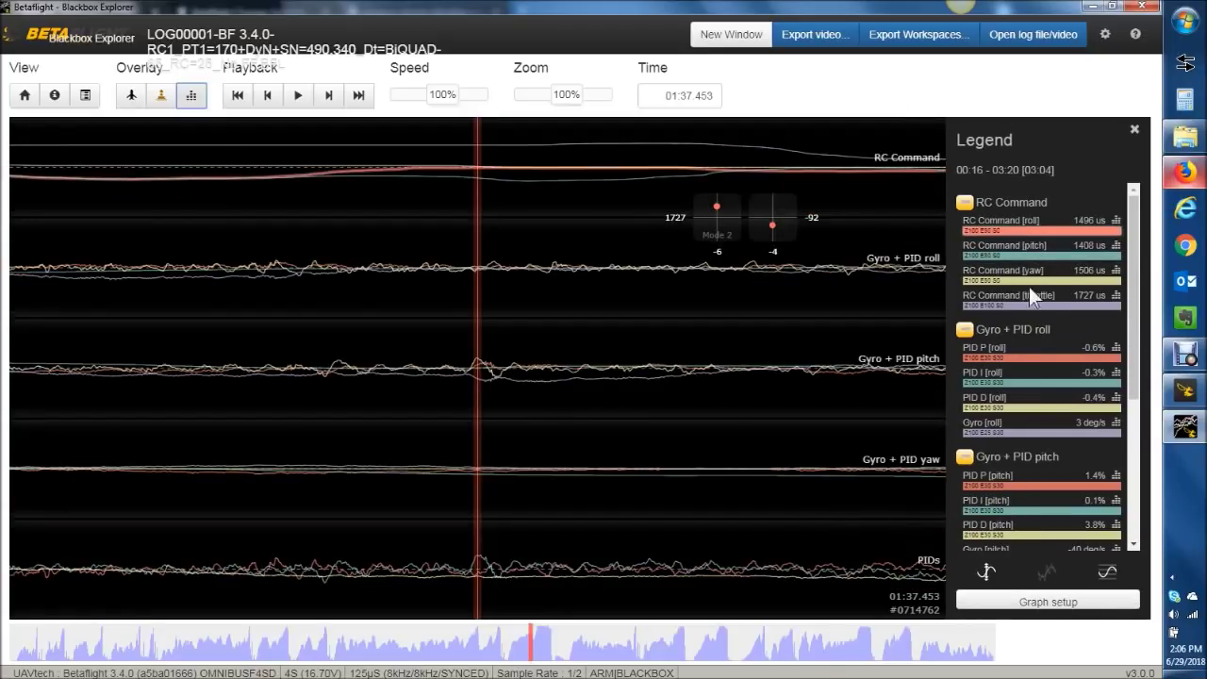
{"action": "scroll", "coordinate": [1134, 304], "scroll_direction": "down", "scroll_amount": 2}
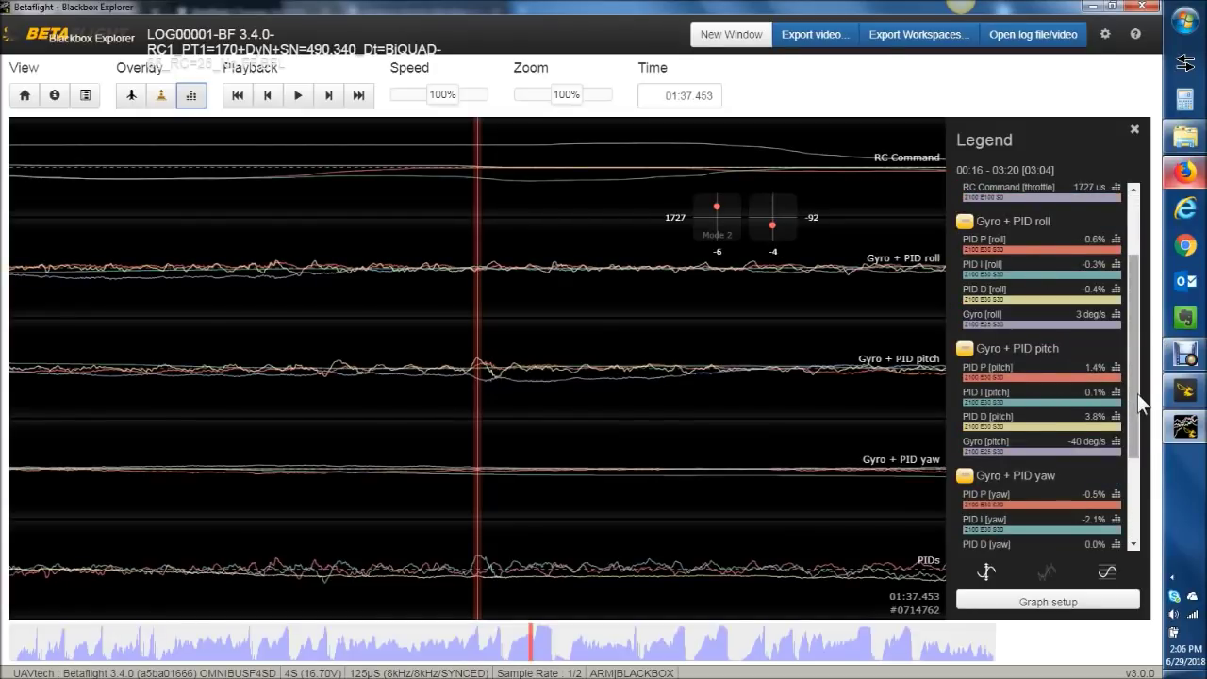
{"action": "scroll", "coordinate": [1138, 393], "scroll_direction": "down", "scroll_amount": 3}
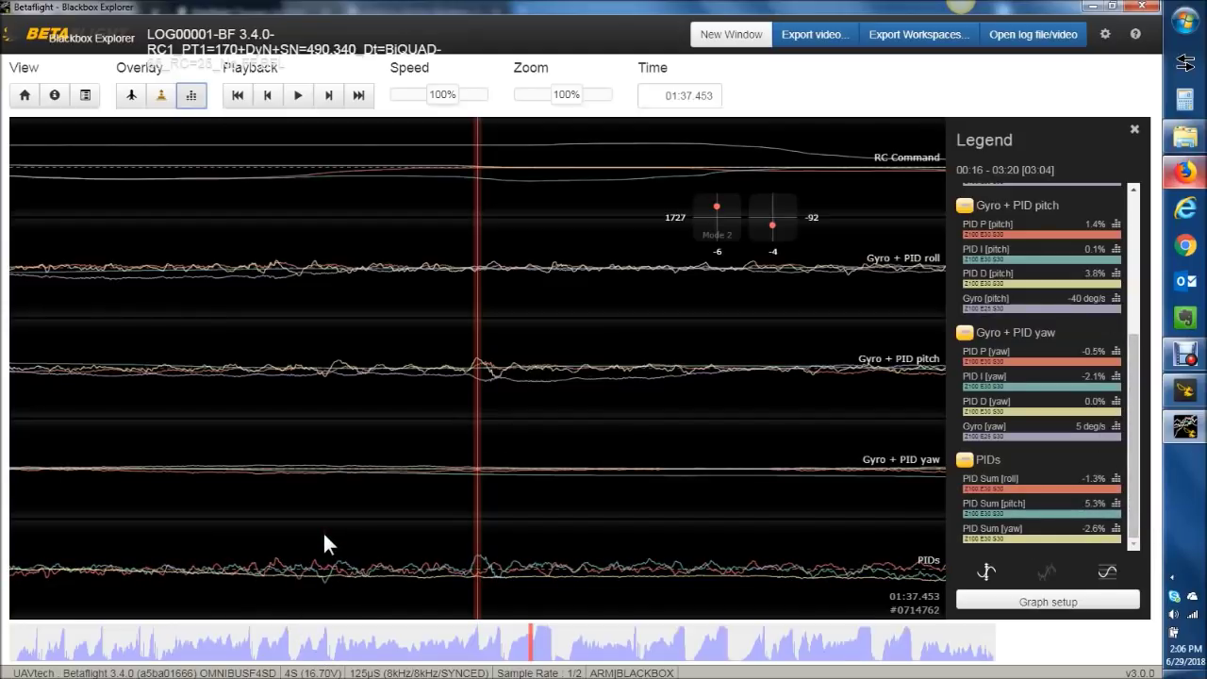
{"action": "key", "text": "2"}
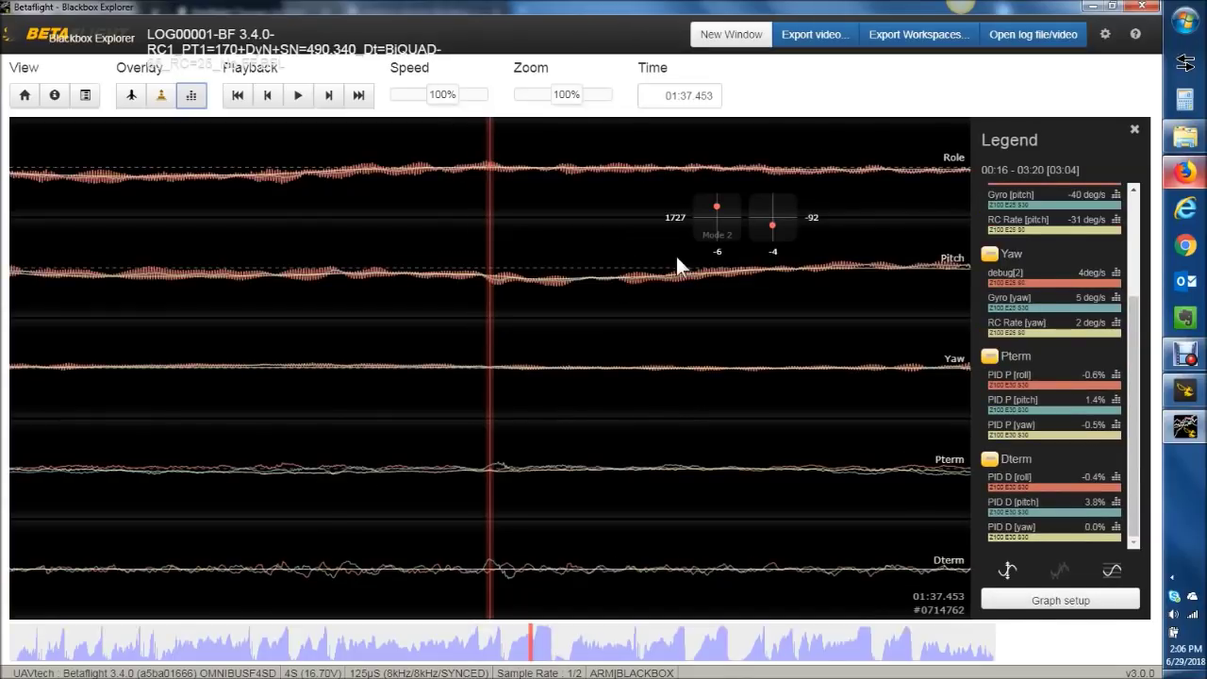
{"action": "left_click_drag", "start_coordinate": [1132, 322], "coordinate": [1132, 189]}
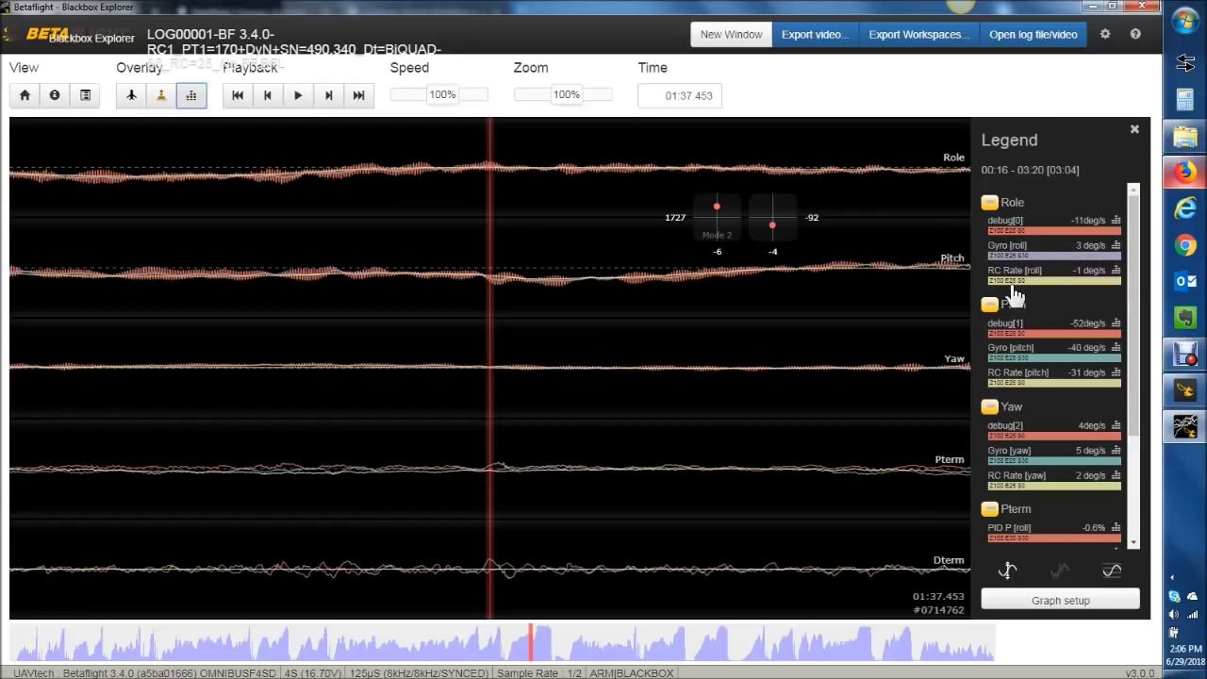
{"action": "left_click", "coordinate": [992, 204]}
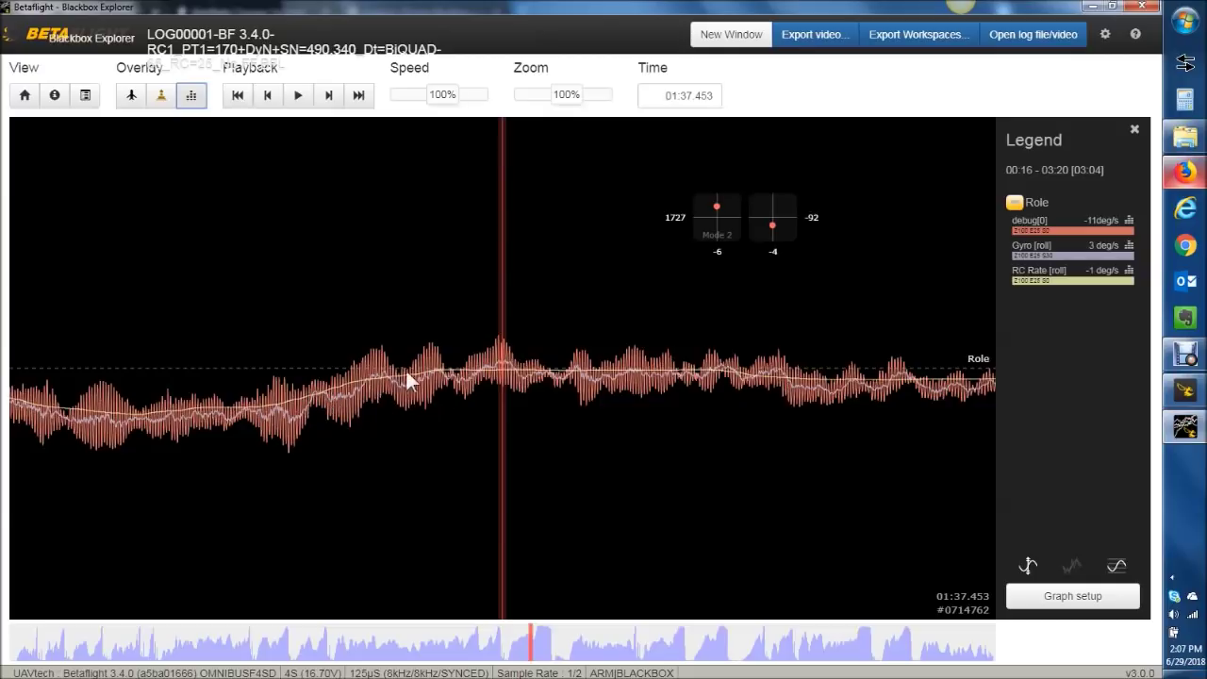
Step: Move back to about 01:35 in the log and restore all five graphs
{"action": "left_click", "coordinate": [531, 647]}
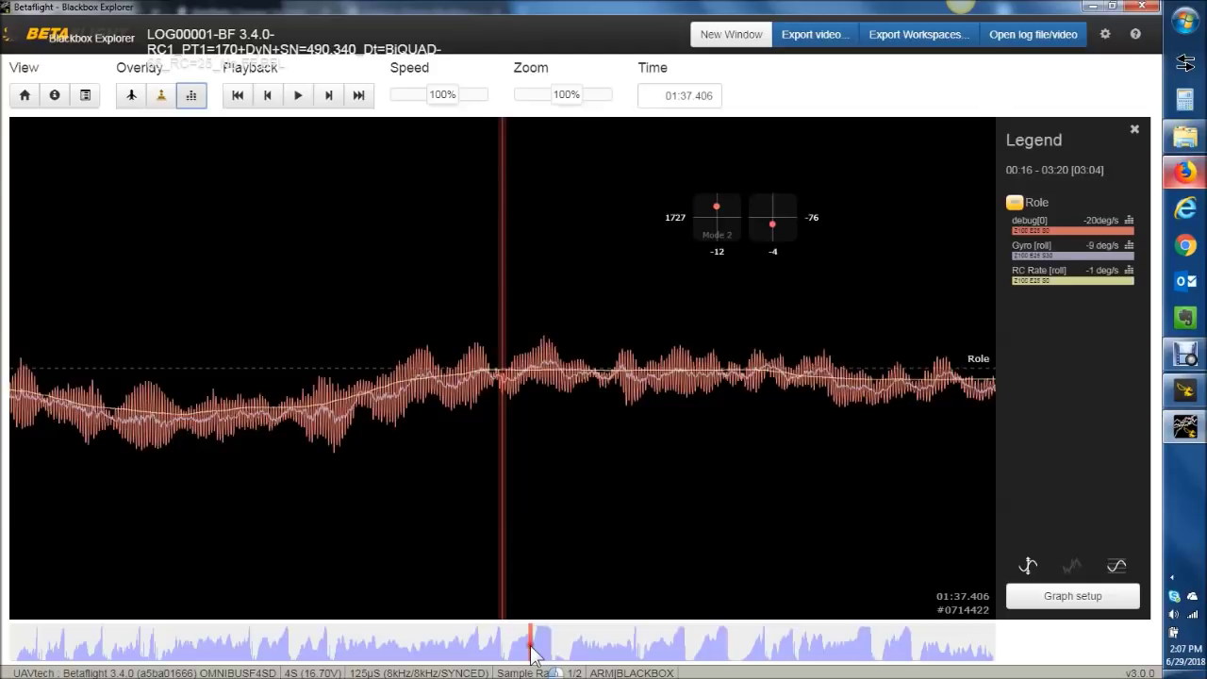
{"action": "left_click_drag", "start_coordinate": [533, 653], "coordinate": [519, 649]}
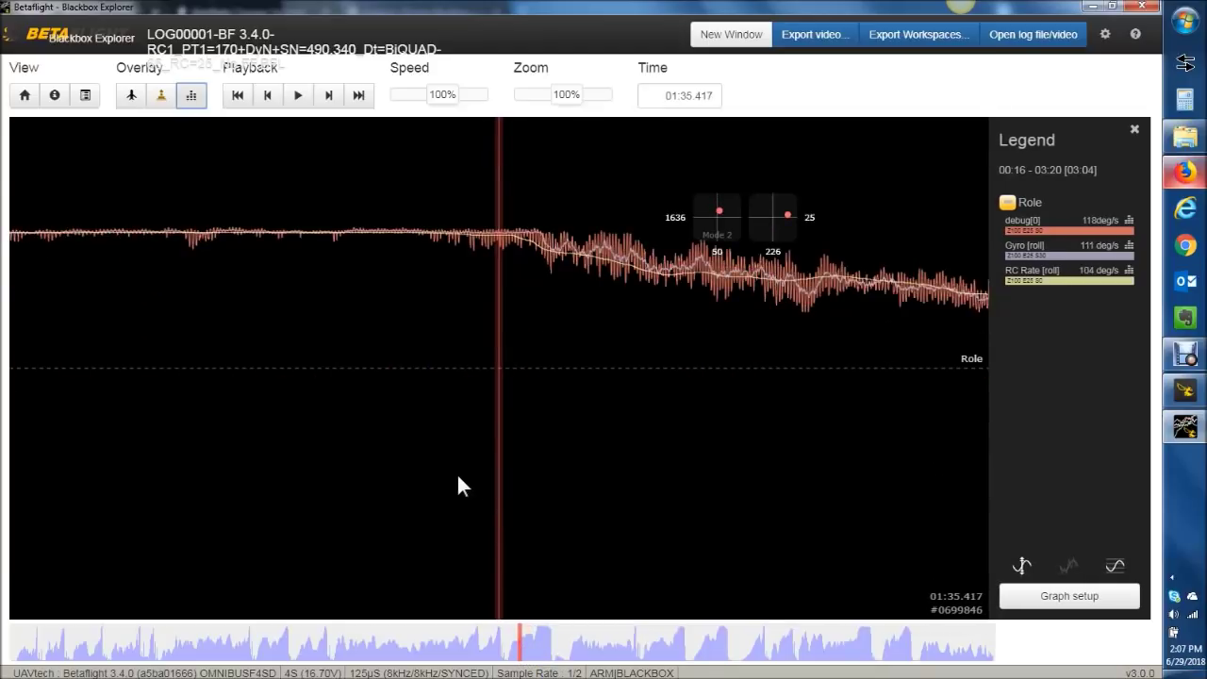
{"action": "scroll", "coordinate": [566, 476], "scroll_direction": "down", "scroll_amount": 5}
{"action": "scroll", "coordinate": [588, 469], "scroll_direction": "down", "scroll_amount": 5}
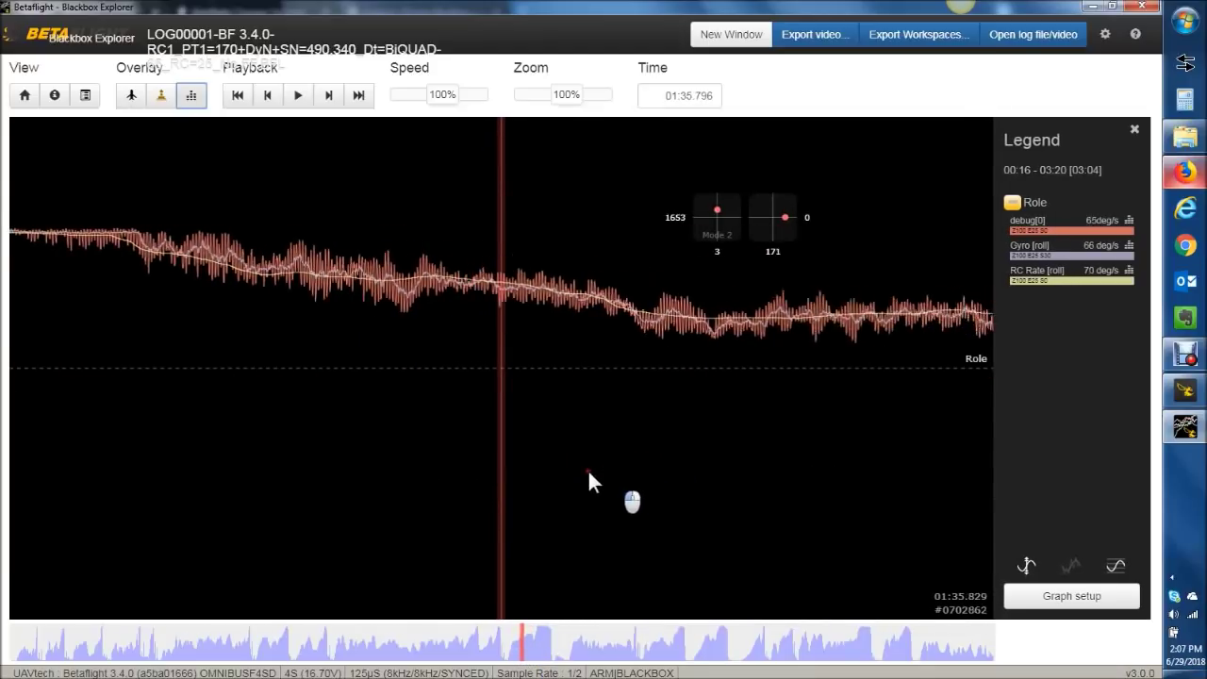
{"action": "left_click", "coordinate": [1010, 213]}
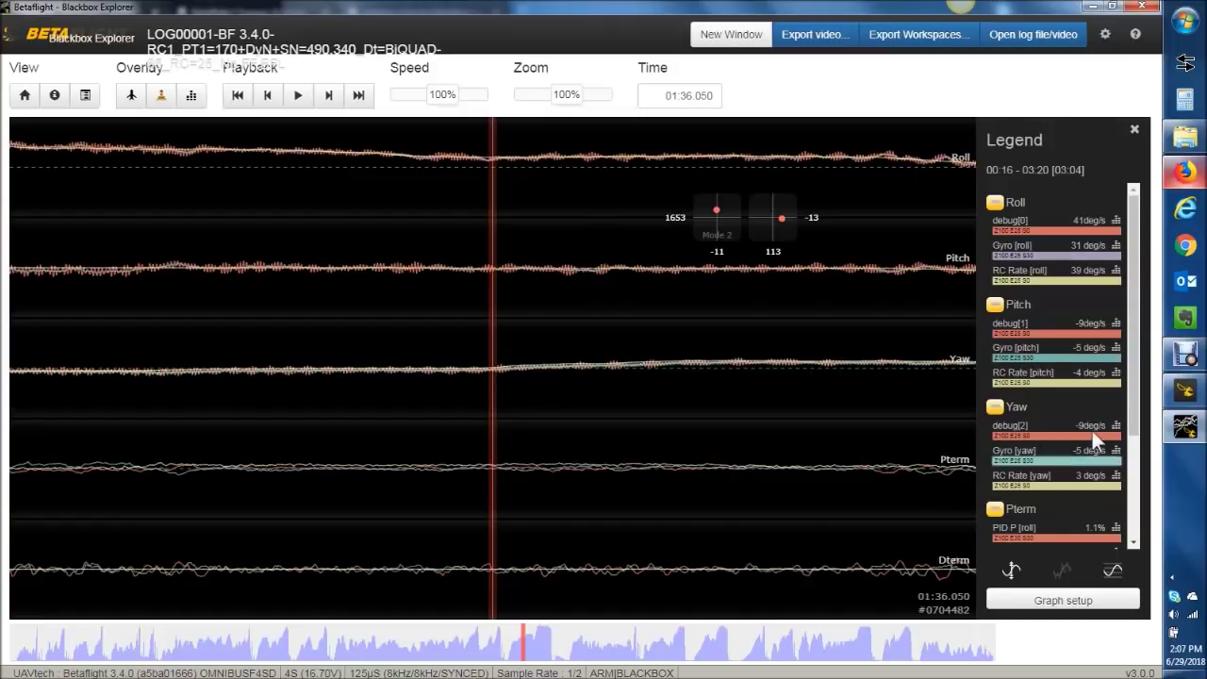
{"action": "left_click_drag", "start_coordinate": [1132, 429], "coordinate": [1129, 545]}
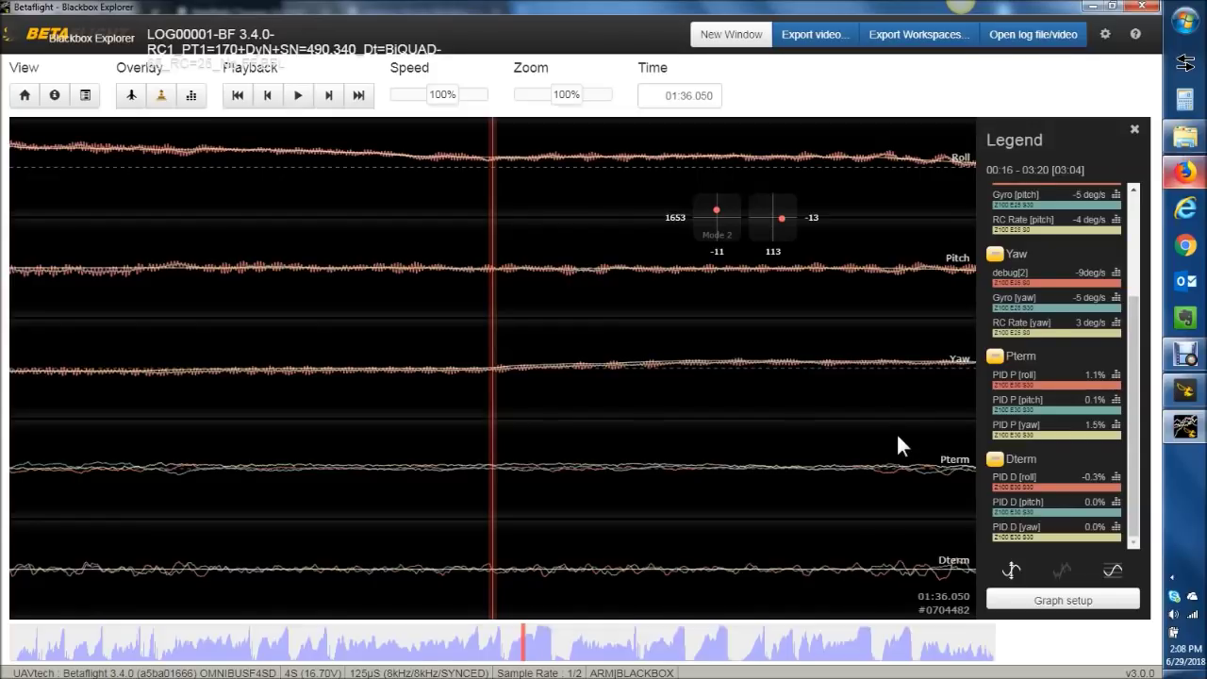
Step: Recall workspace 2, highlight PID P, PID I and Gyro roll traces, then move to 00:17.833
{"action": "key", "text": "2"}
{"action": "left_click_drag", "start_coordinate": [865, 495], "coordinate": [837, 507]}
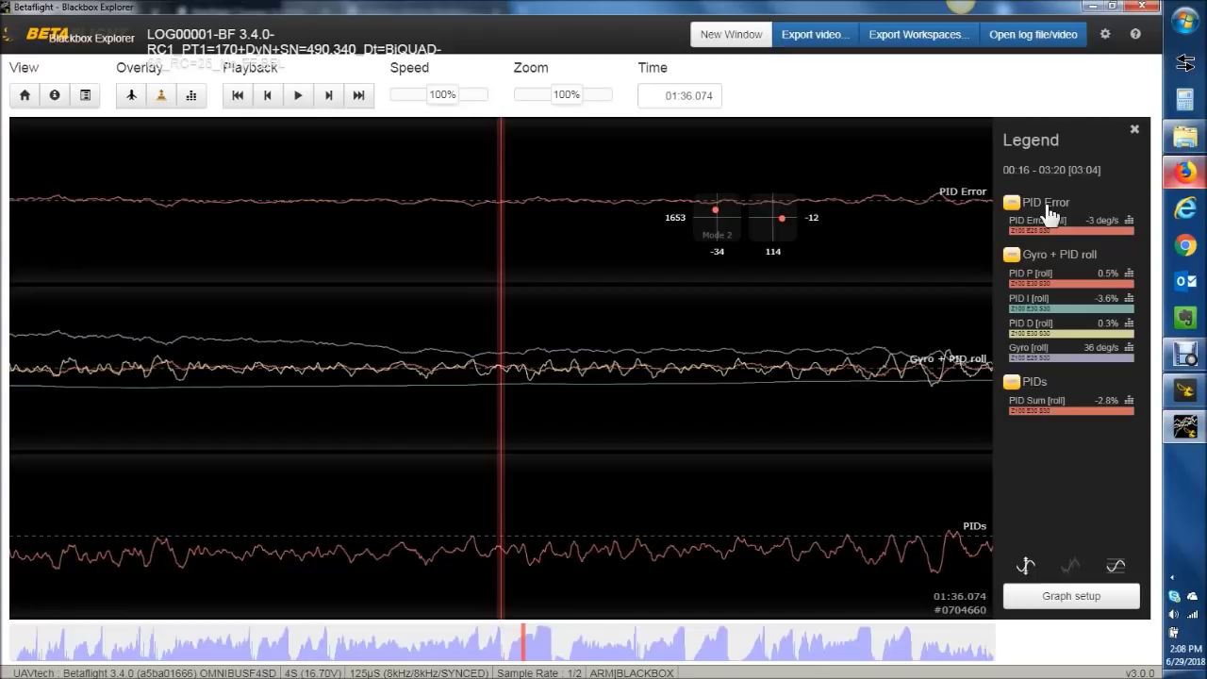
{"action": "left_click", "coordinate": [1058, 281]}
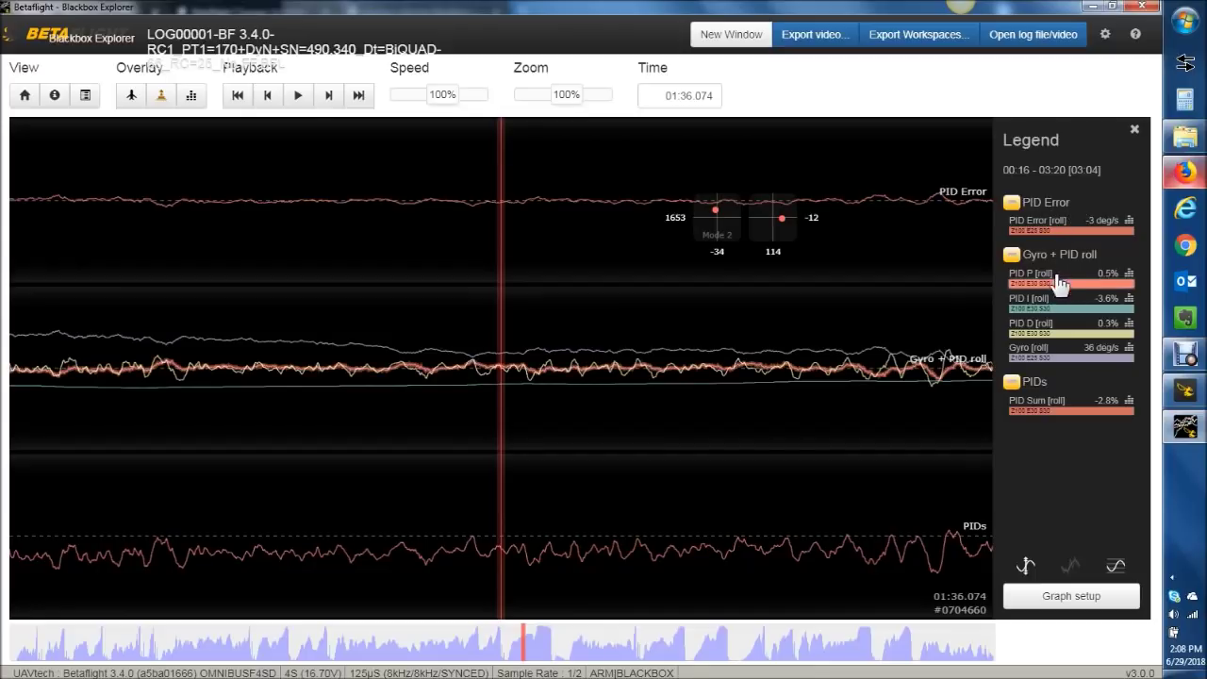
{"action": "left_click", "coordinate": [1058, 318]}
{"action": "left_click", "coordinate": [1051, 347]}
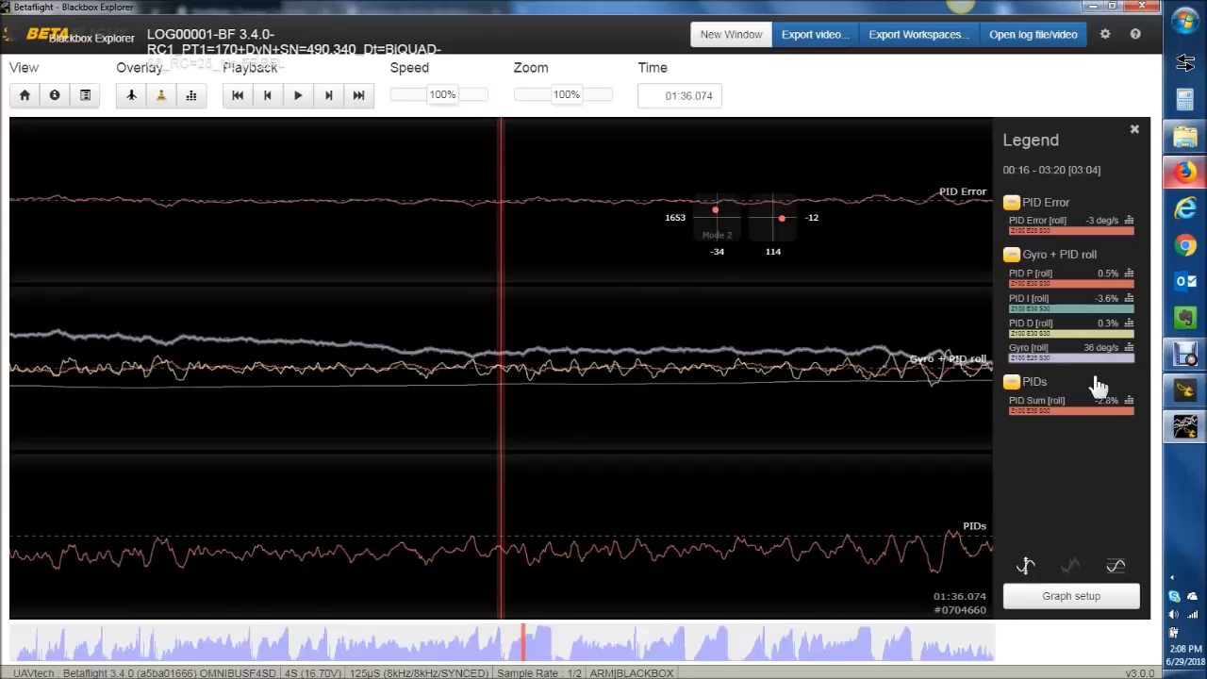
{"action": "double_click", "coordinate": [1049, 408]}
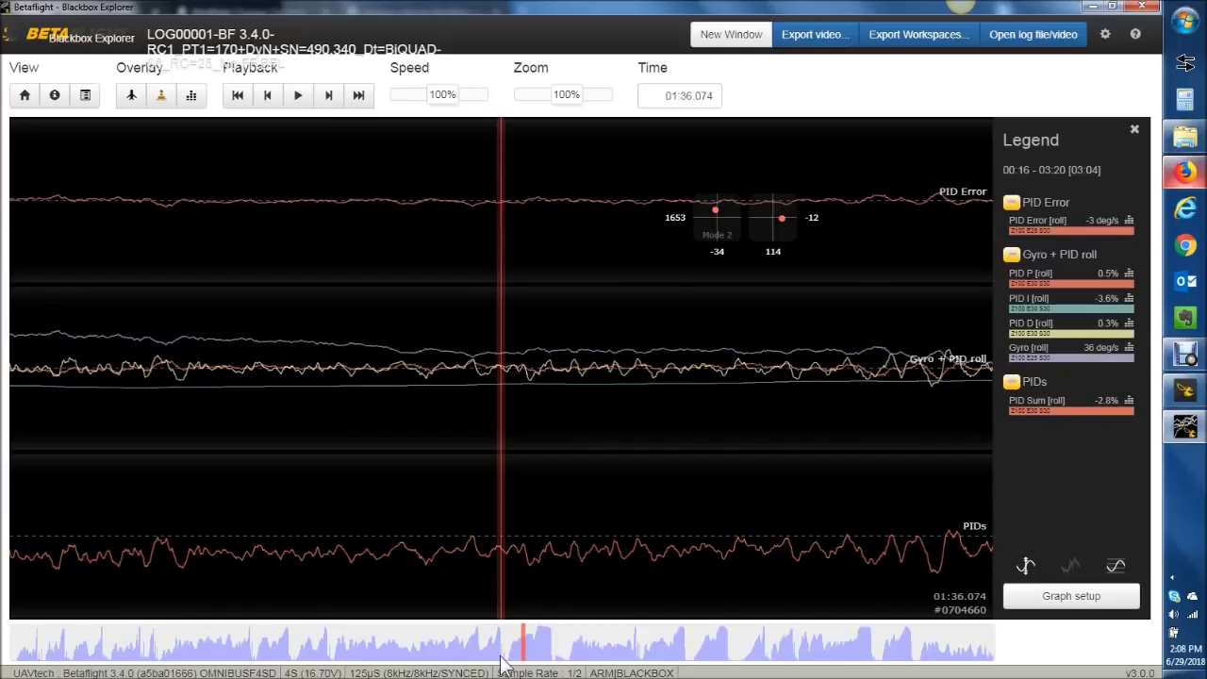
{"action": "mouse_move", "coordinate": [528, 653]}
{"action": "left_mouse_down"}
{"action": "mouse_move", "coordinate": [305, 668]}
{"action": "mouse_move", "coordinate": [106, 660]}
{"action": "left_mouse_up"}
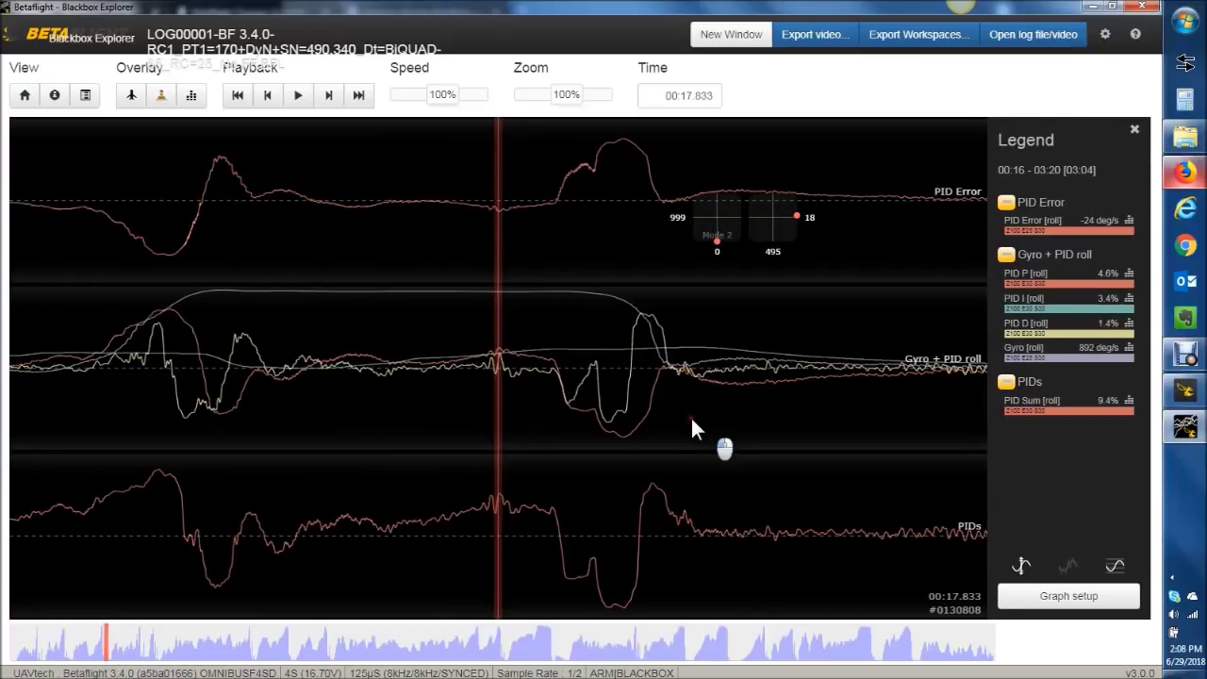
Step: Fine-tune the log position, then switch the PID graphs from roll to pitch
{"action": "scroll", "coordinate": [623, 416], "scroll_direction": "up", "scroll_amount": 3}
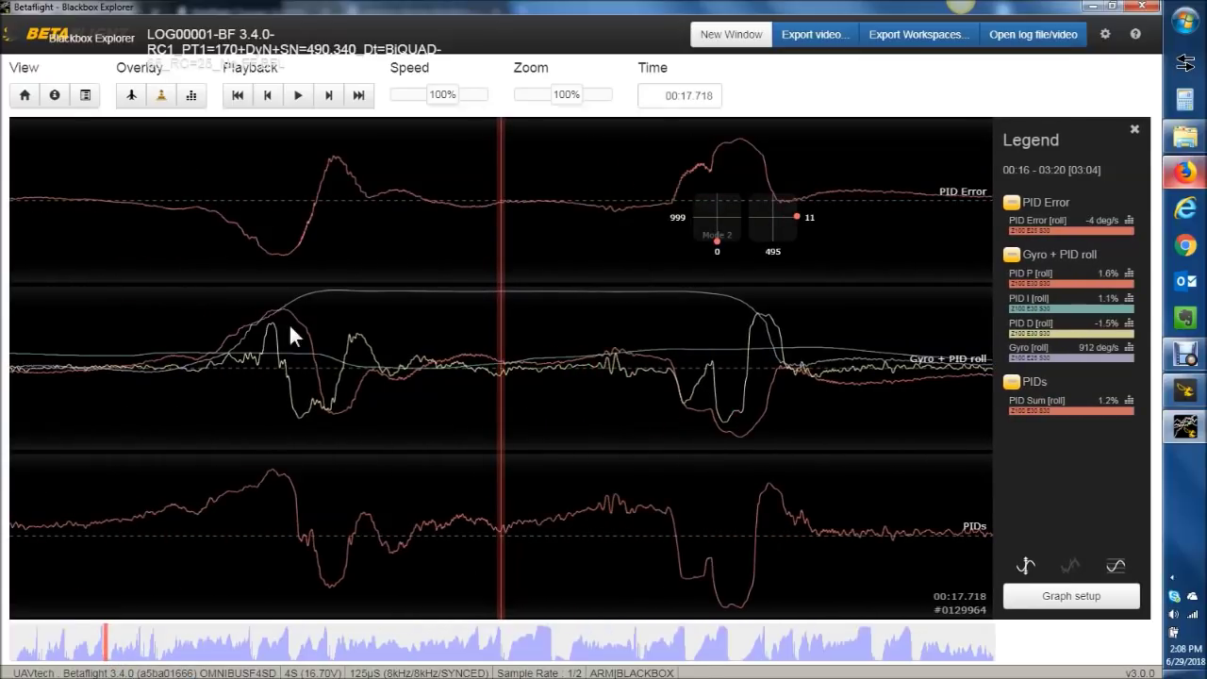
{"action": "scroll", "coordinate": [215, 364], "scroll_direction": "up", "scroll_amount": 1}
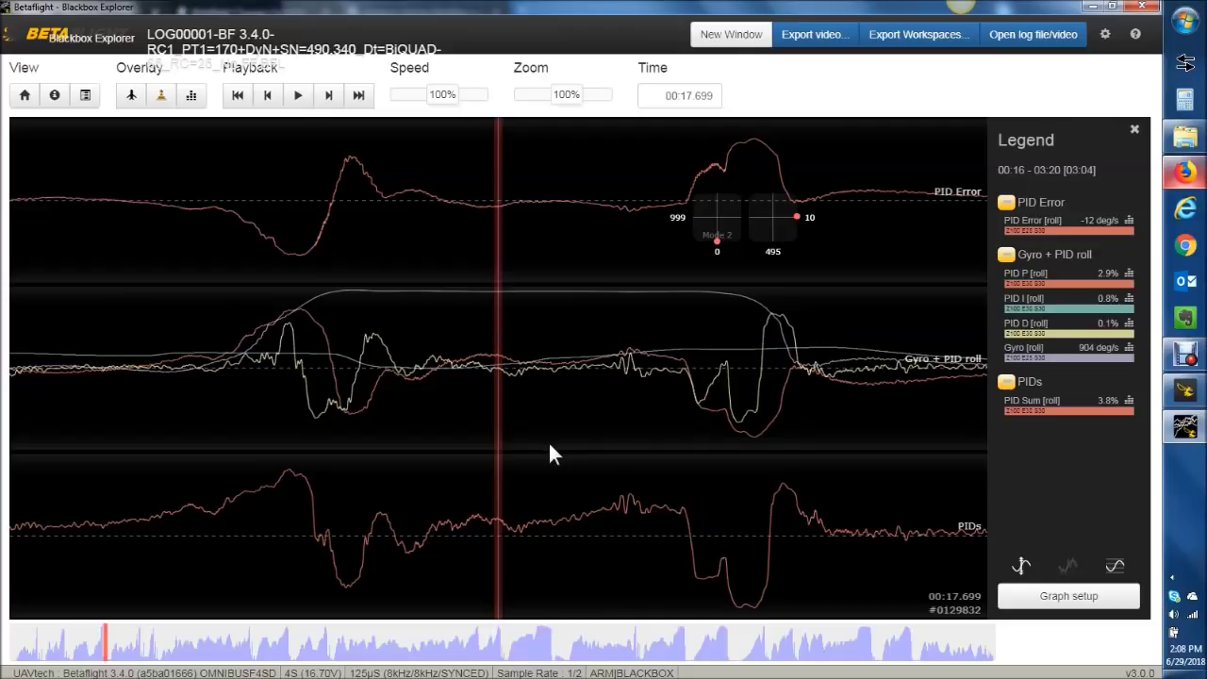
{"action": "scroll", "coordinate": [660, 426], "scroll_direction": "down", "scroll_amount": 1}
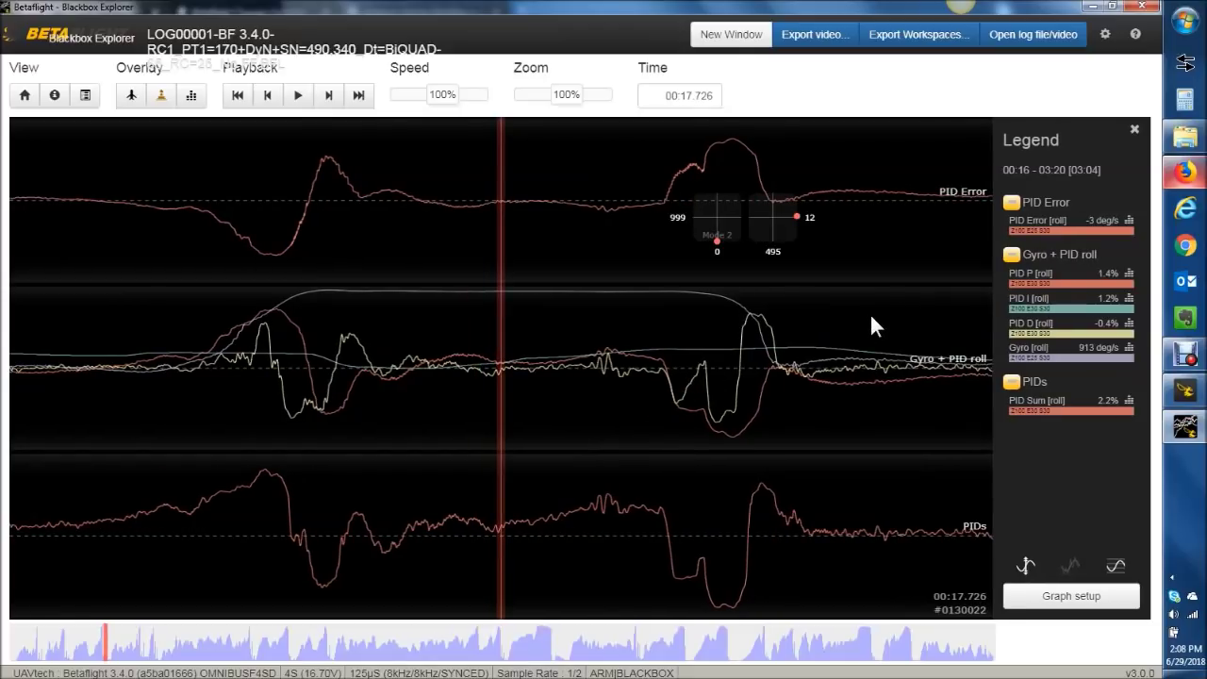
{"action": "key", "text": "2"}
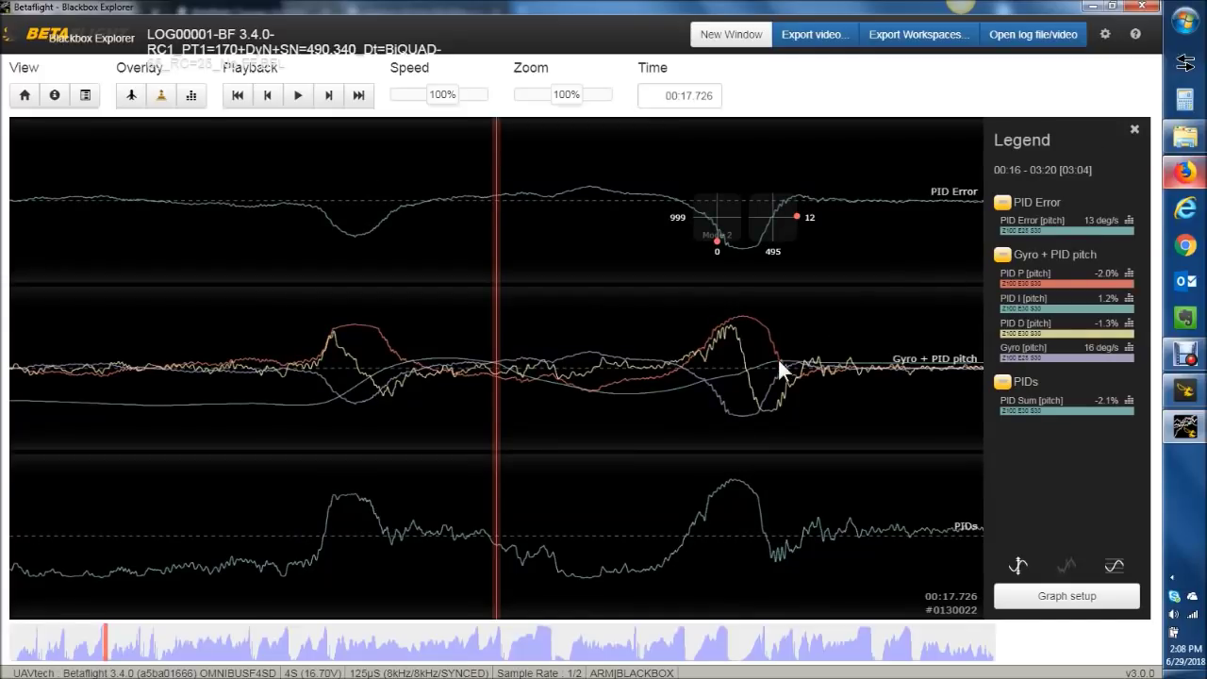
Step: Show the yaw PID graphs, then load the RC Rates, PID Error, D Term and Motors workspace
{"action": "key", "text": "3"}
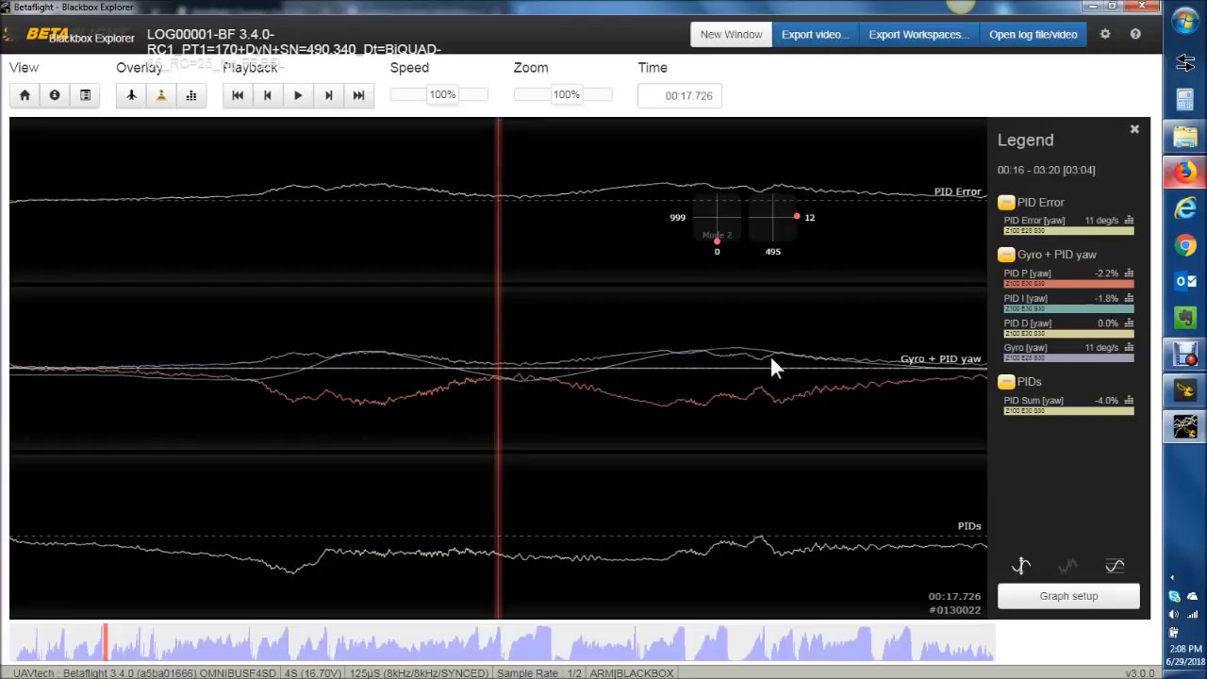
{"action": "key", "text": "4"}
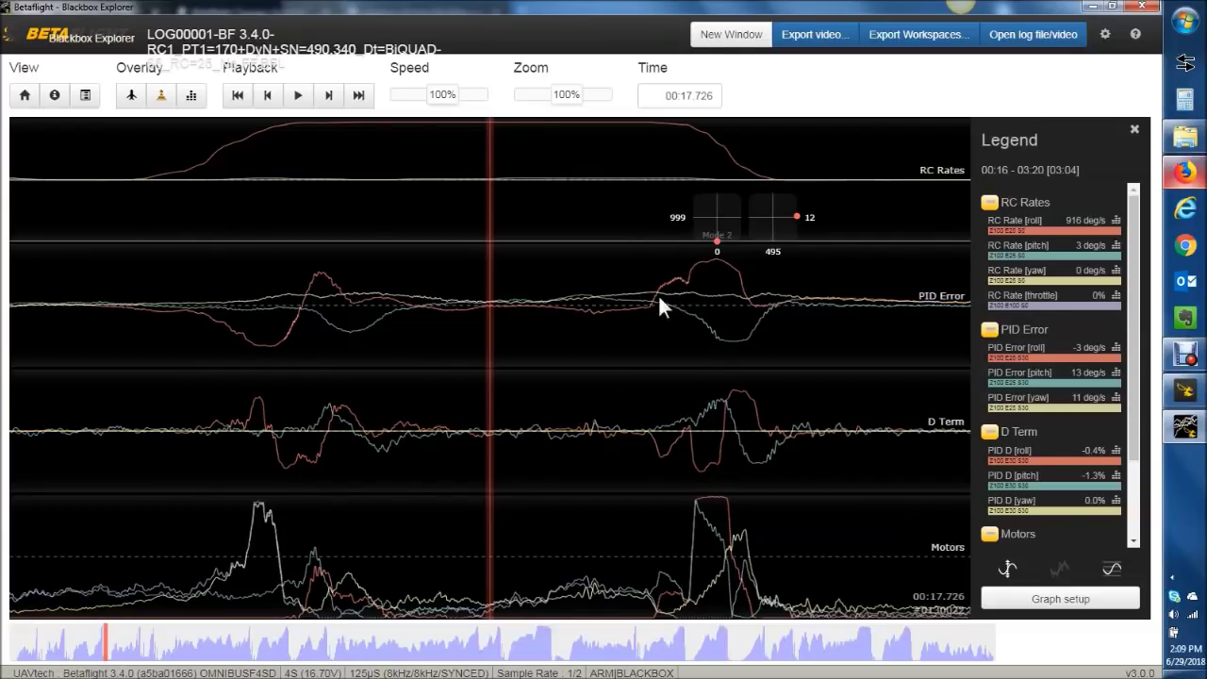
Step: Advance the graphs to 00:17.950 and bring up the Shortcut Keys reference
{"action": "scroll", "coordinate": [704, 155], "scroll_direction": "down", "scroll_amount": 5}
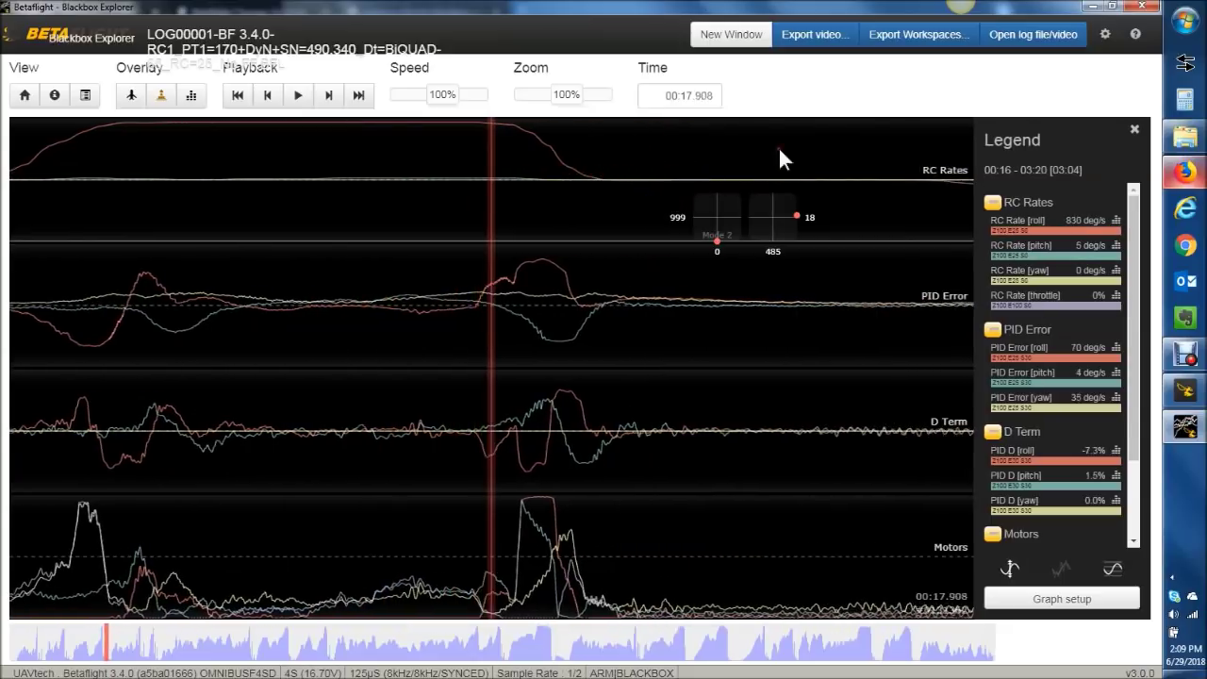
{"action": "left_click", "coordinate": [518, 129]}
{"action": "left_click_drag", "start_coordinate": [520, 135], "coordinate": [504, 135]}
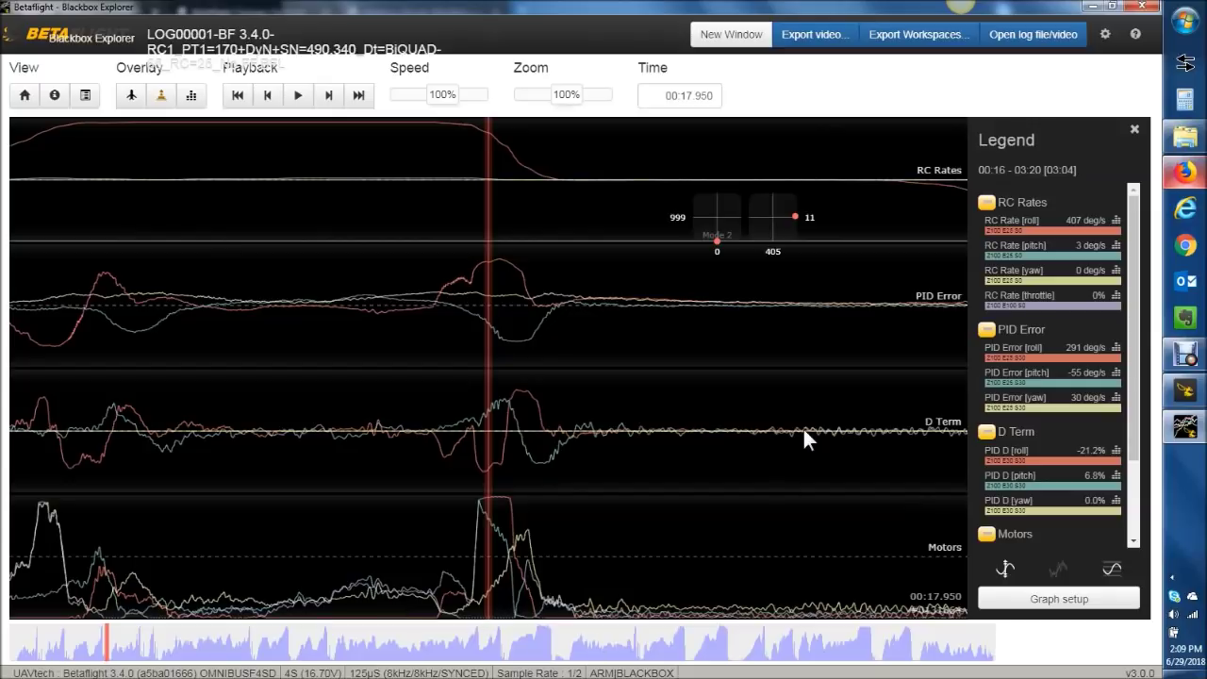
{"action": "left_click", "coordinate": [1135, 34]}
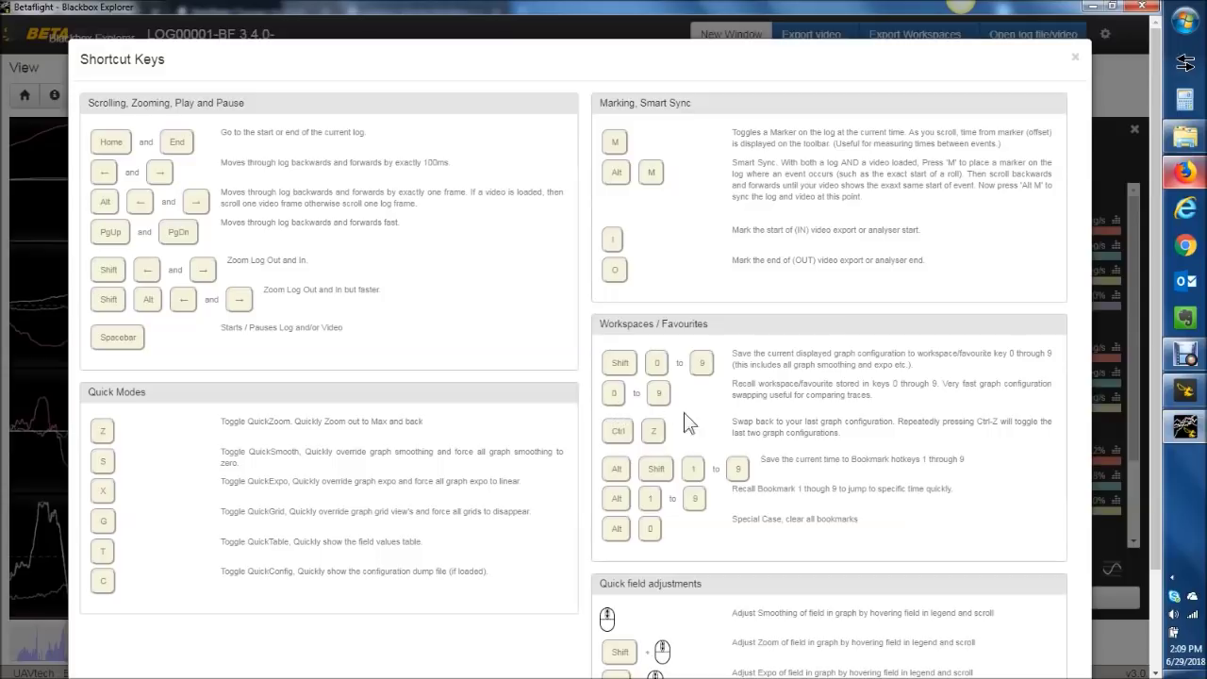
Step: Close Shortcut Keys and recall saved workspaces 2, 3, then 1 showing every graph through Motors
{"action": "left_click", "coordinate": [1075, 59]}
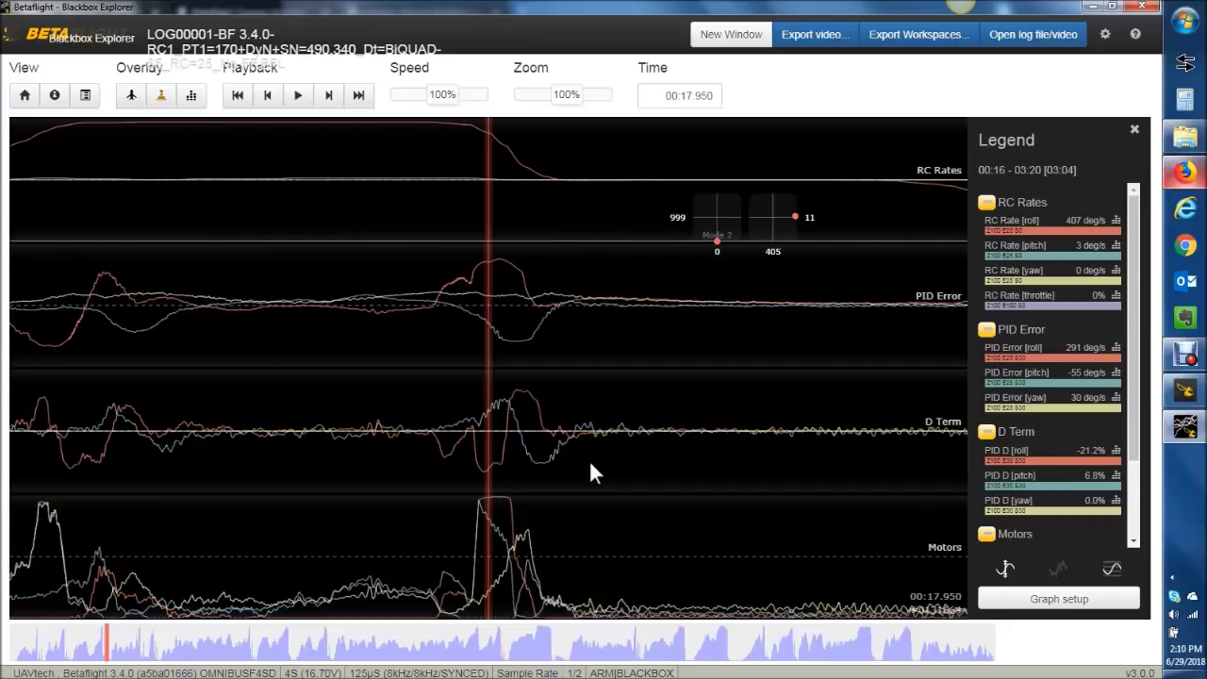
{"action": "key", "text": "2"}
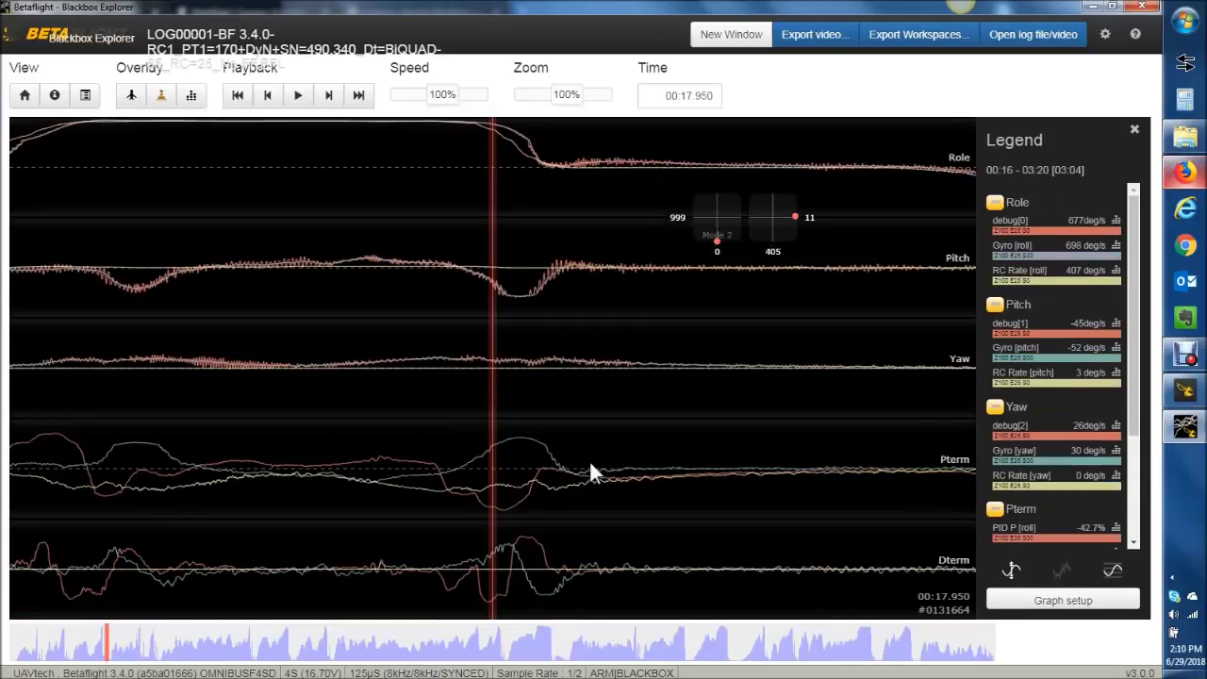
{"action": "key", "text": "3"}
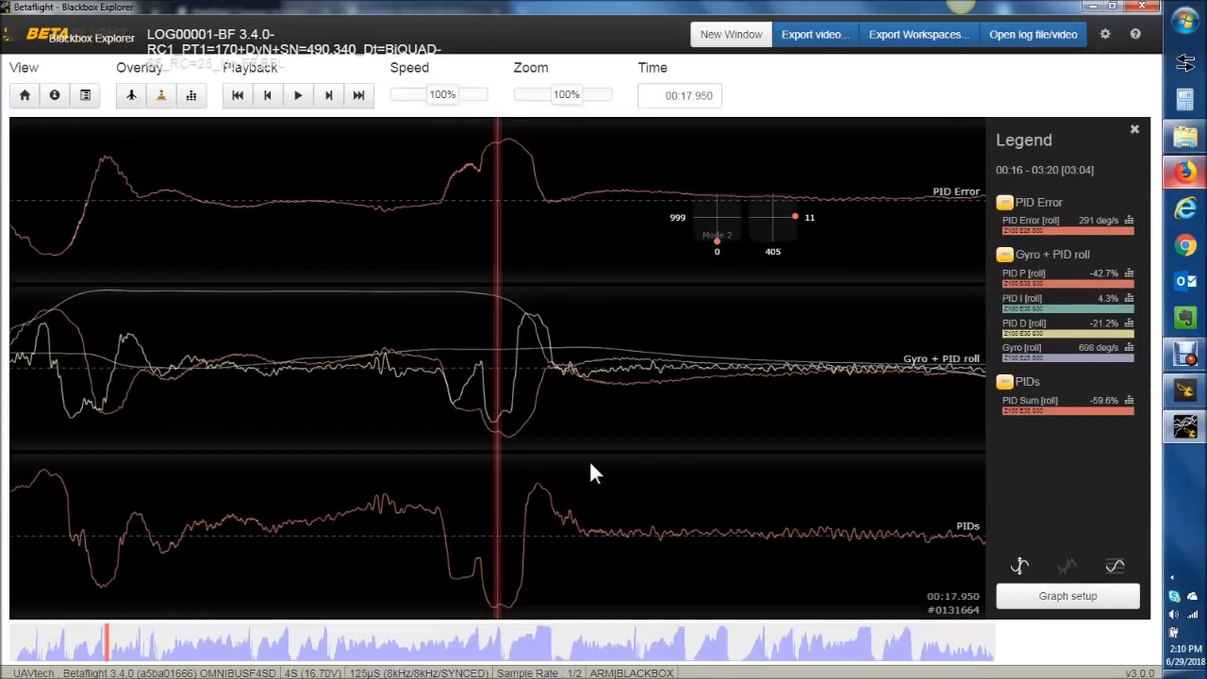
{"action": "key", "text": "1"}
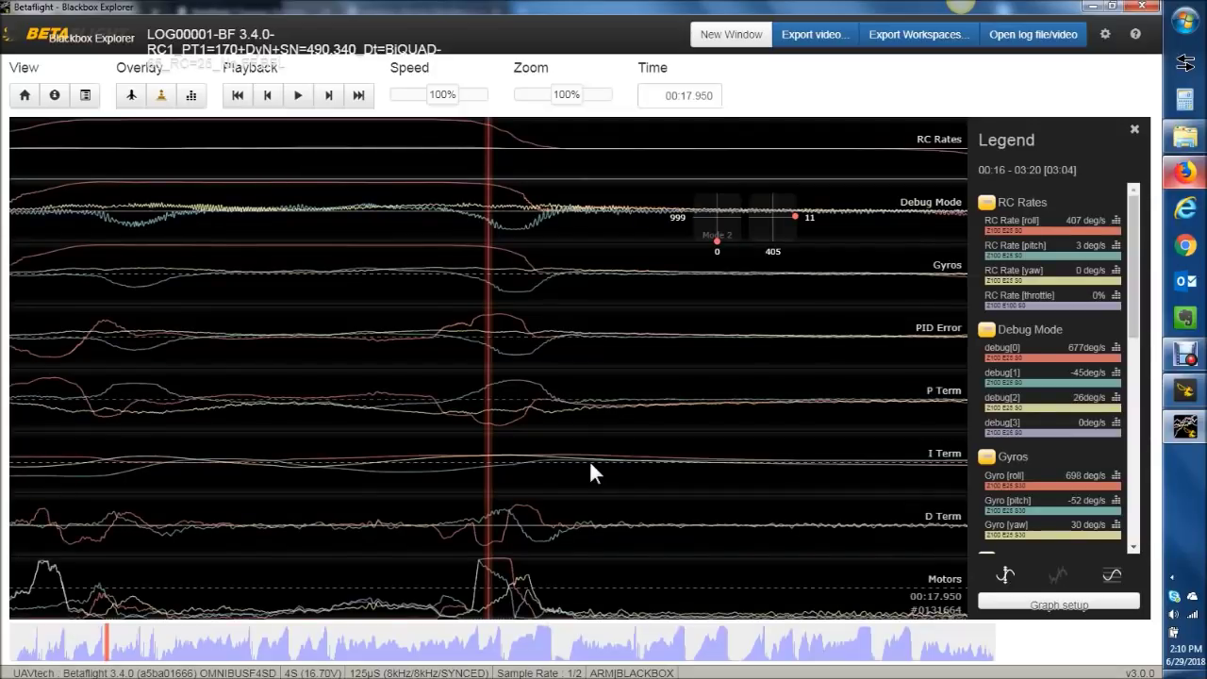